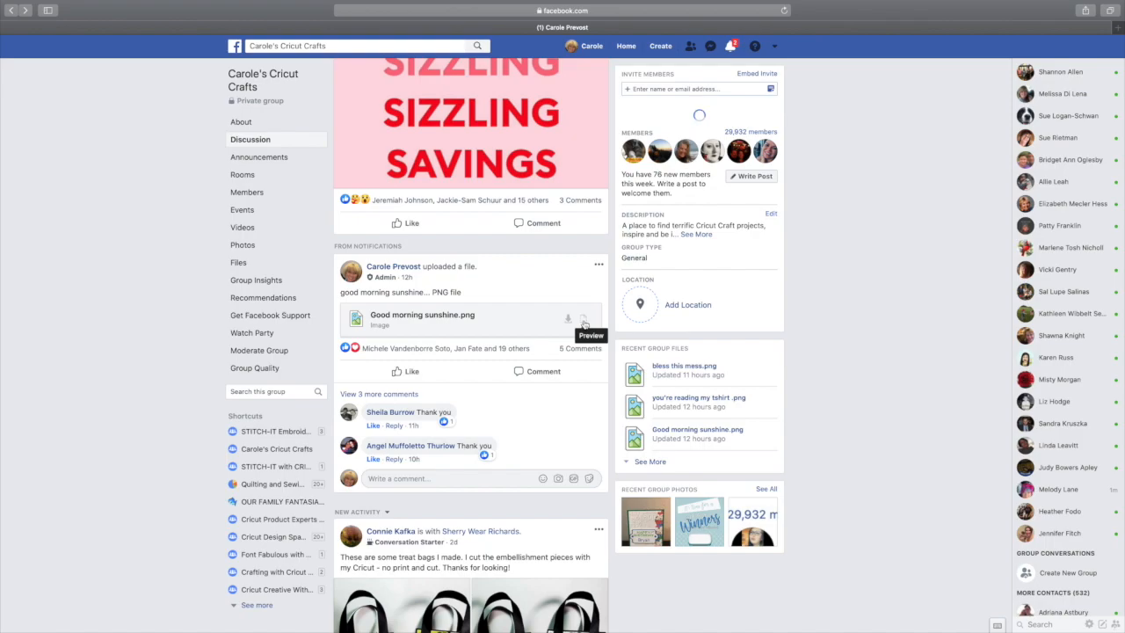
Preview the Good morning sunshine.png file attached to the group post, and close the preview
{"action": "left_click", "coordinate": [583, 322]}
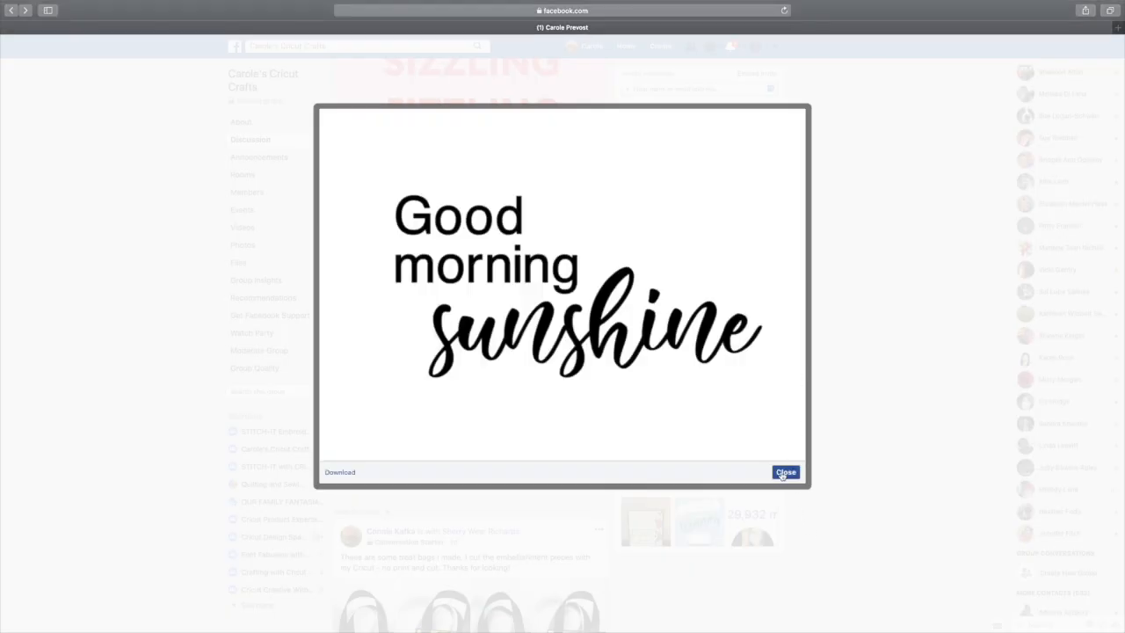
{"action": "left_click", "coordinate": [782, 472]}
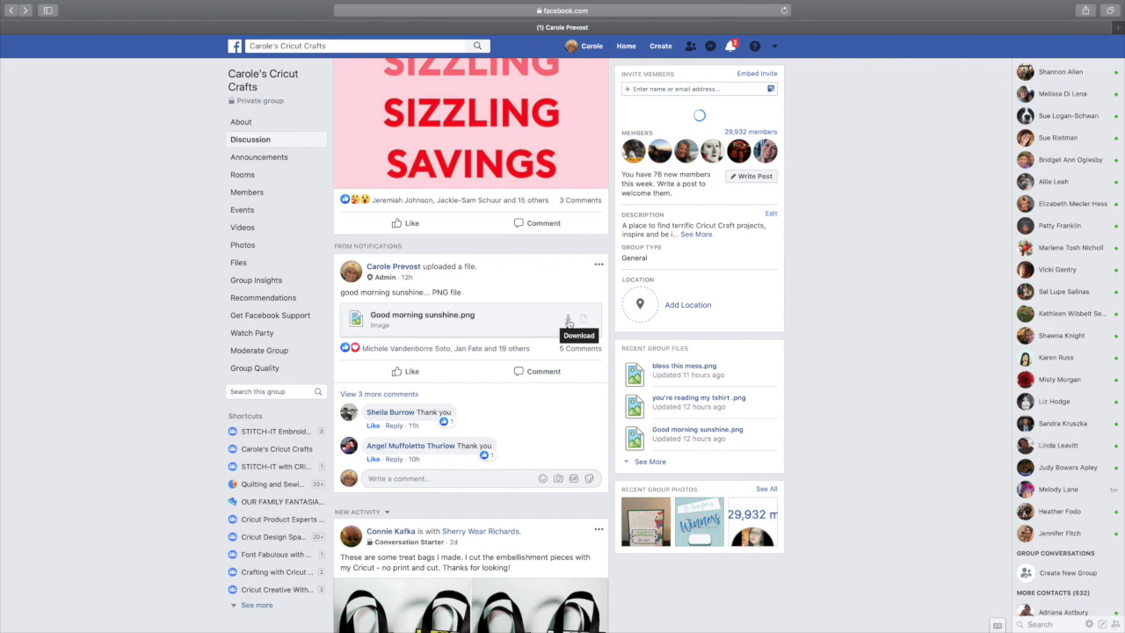
Open the group's Files section and browse the list of uploaded PNG files, loading the older entries as well
{"action": "left_click", "coordinate": [238, 262]}
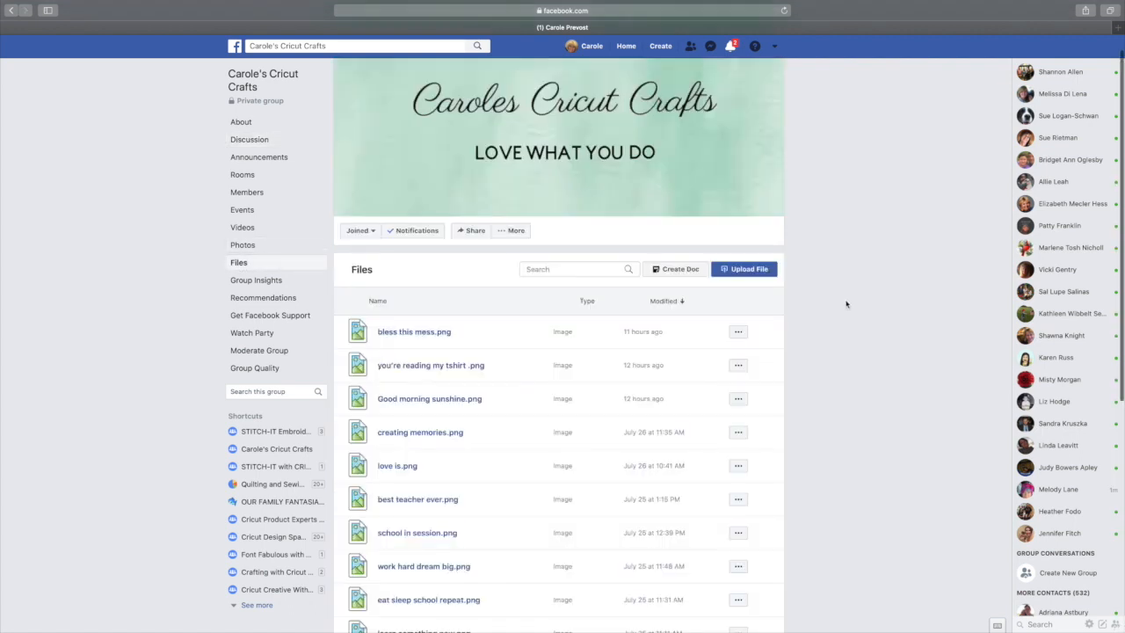
{"action": "scroll", "coordinate": [849, 305], "scroll_direction": "down", "scroll_amount": 5}
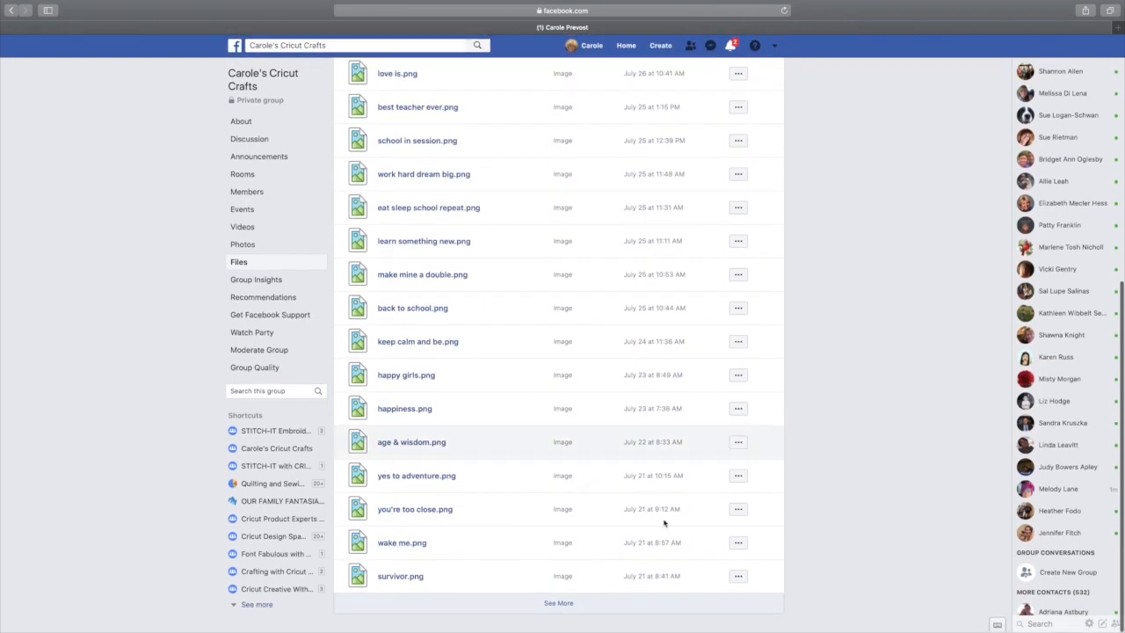
{"action": "left_click", "coordinate": [559, 605]}
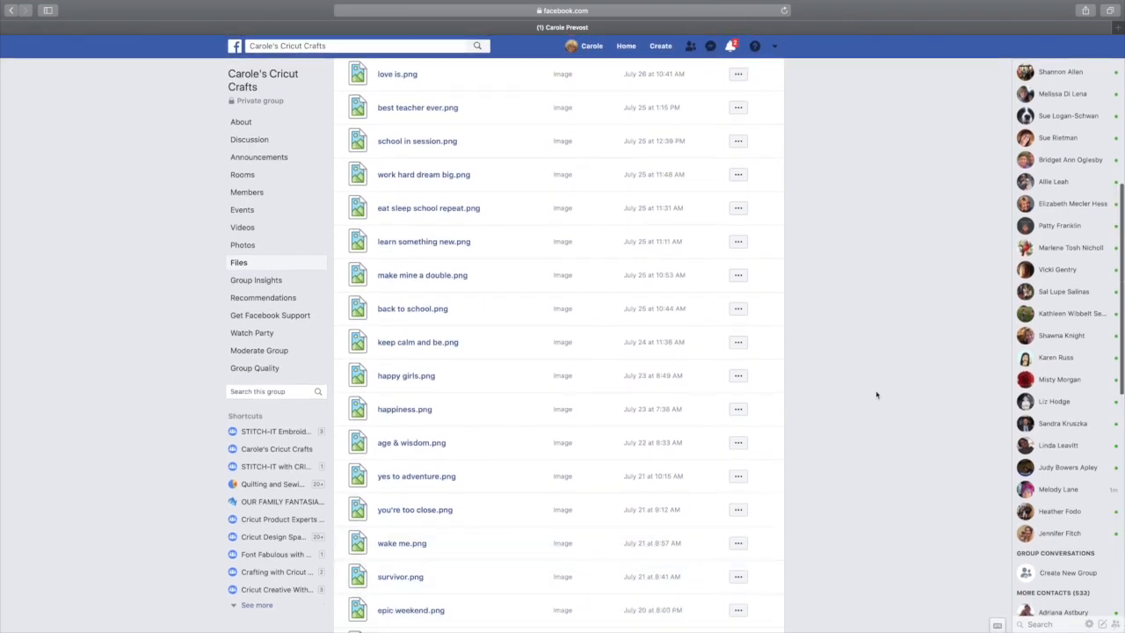
{"action": "scroll", "coordinate": [876, 394], "scroll_direction": "down", "scroll_amount": 8}
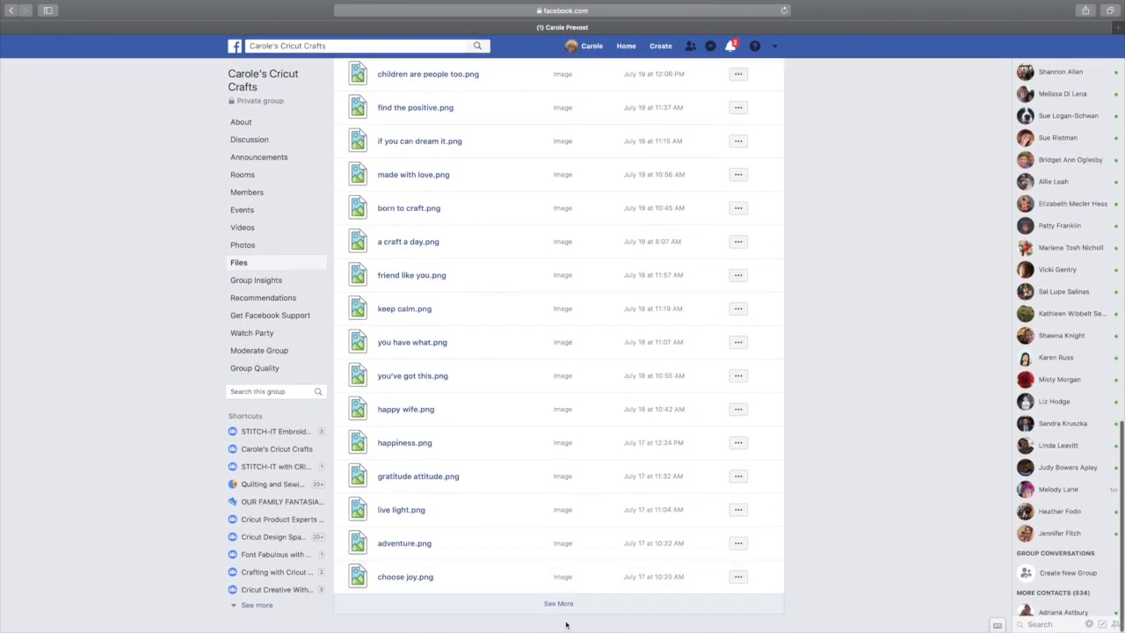
{"action": "left_click", "coordinate": [559, 605]}
{"action": "scroll", "coordinate": [832, 395], "scroll_direction": "down", "scroll_amount": 2}
{"action": "scroll", "coordinate": [832, 395], "scroll_direction": "down", "scroll_amount": 5}
{"action": "scroll", "coordinate": [832, 394], "scroll_direction": "up", "scroll_amount": 15}
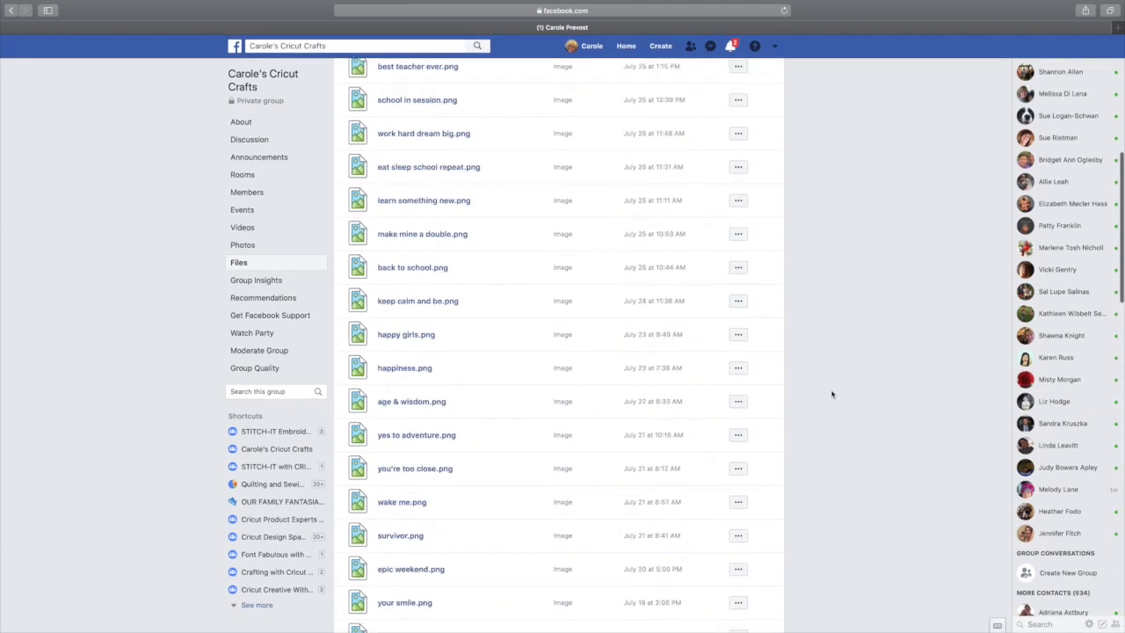
{"action": "scroll", "coordinate": [832, 394], "scroll_direction": "up", "scroll_amount": 6}
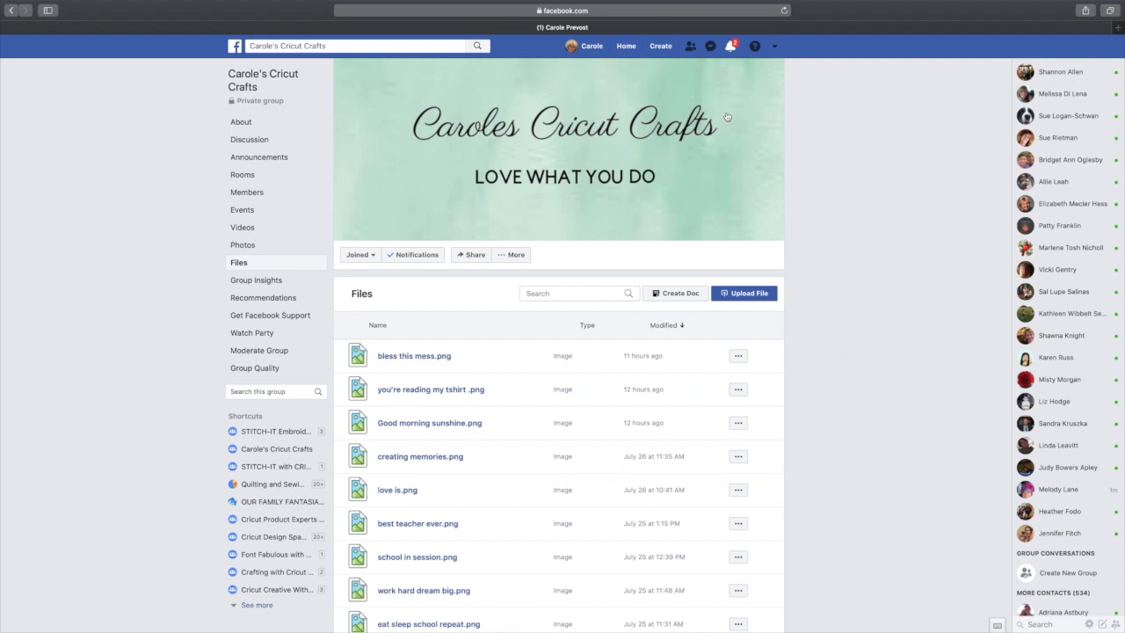
Preview bless this mess.png from the group's file list and check its download option without downloading it
{"action": "left_click", "coordinate": [738, 357]}
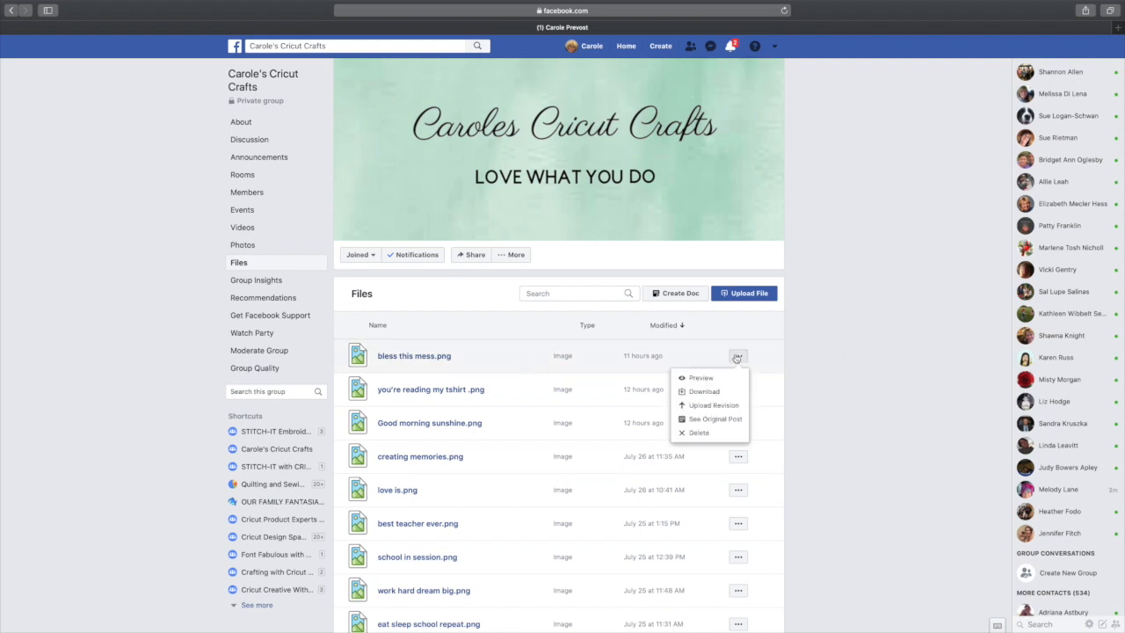
{"action": "left_click", "coordinate": [701, 378]}
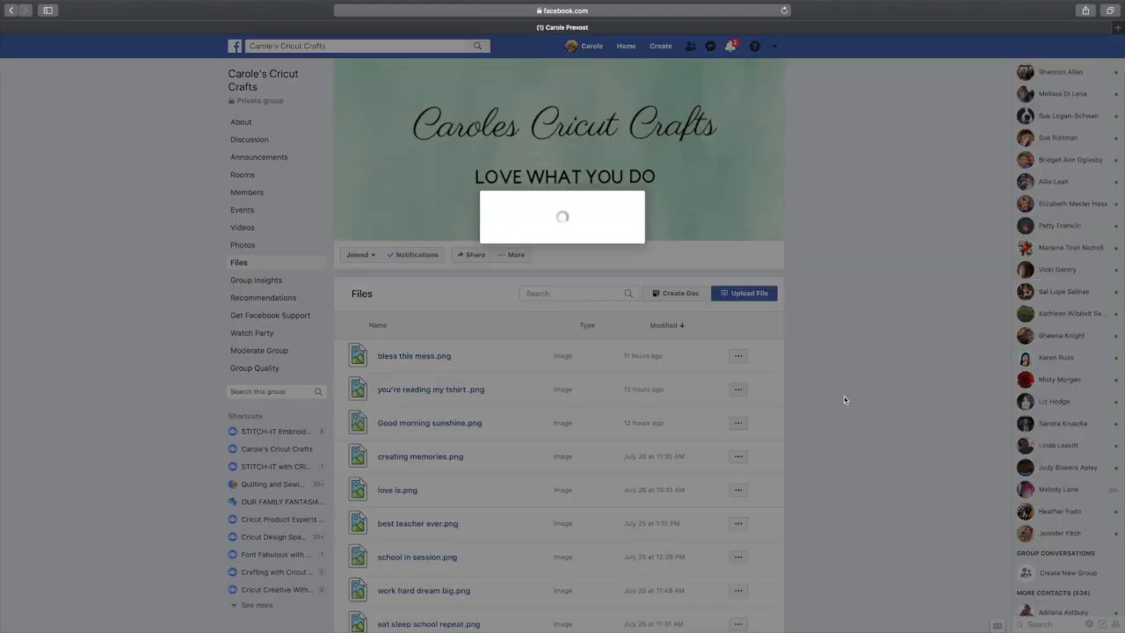
{"action": "left_click", "coordinate": [786, 480]}
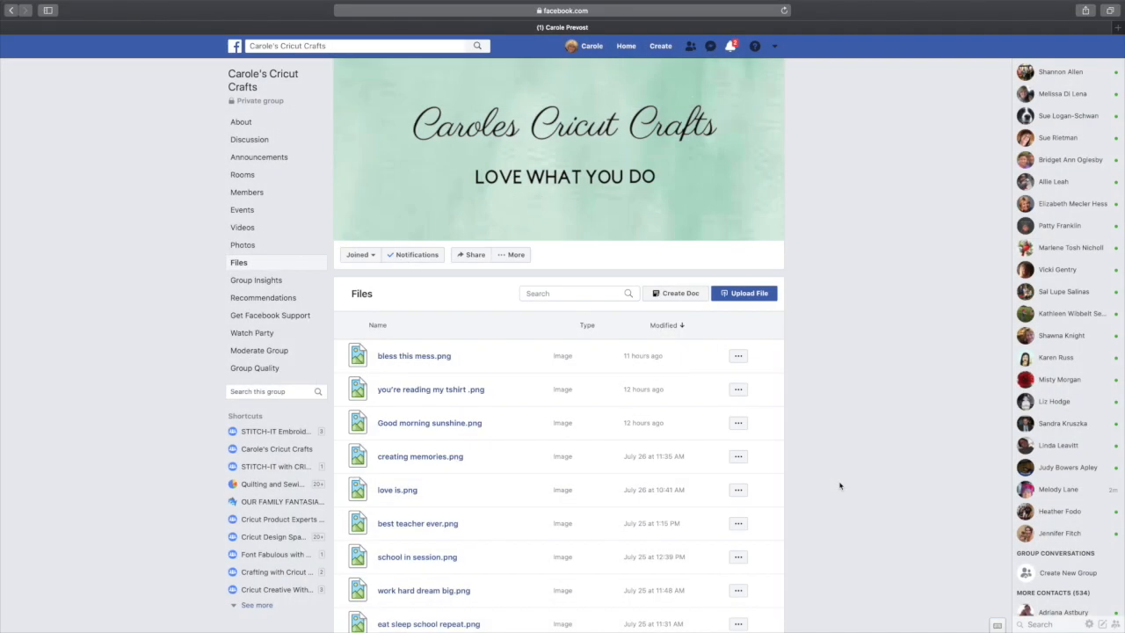
{"action": "left_click", "coordinate": [738, 358]}
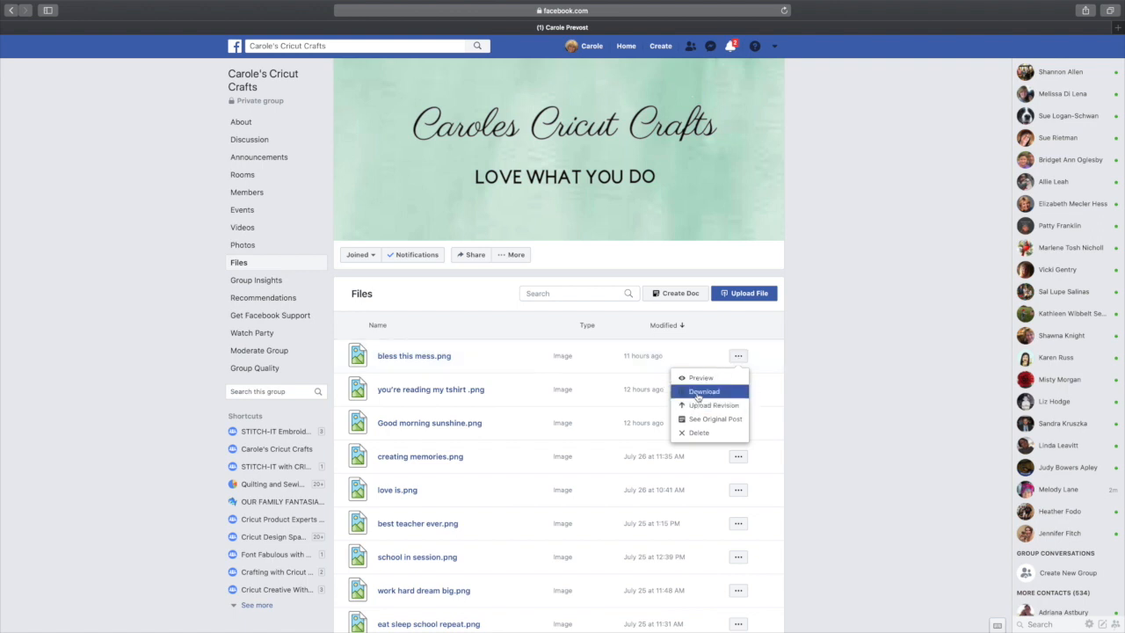
{"action": "left_click", "coordinate": [823, 419]}
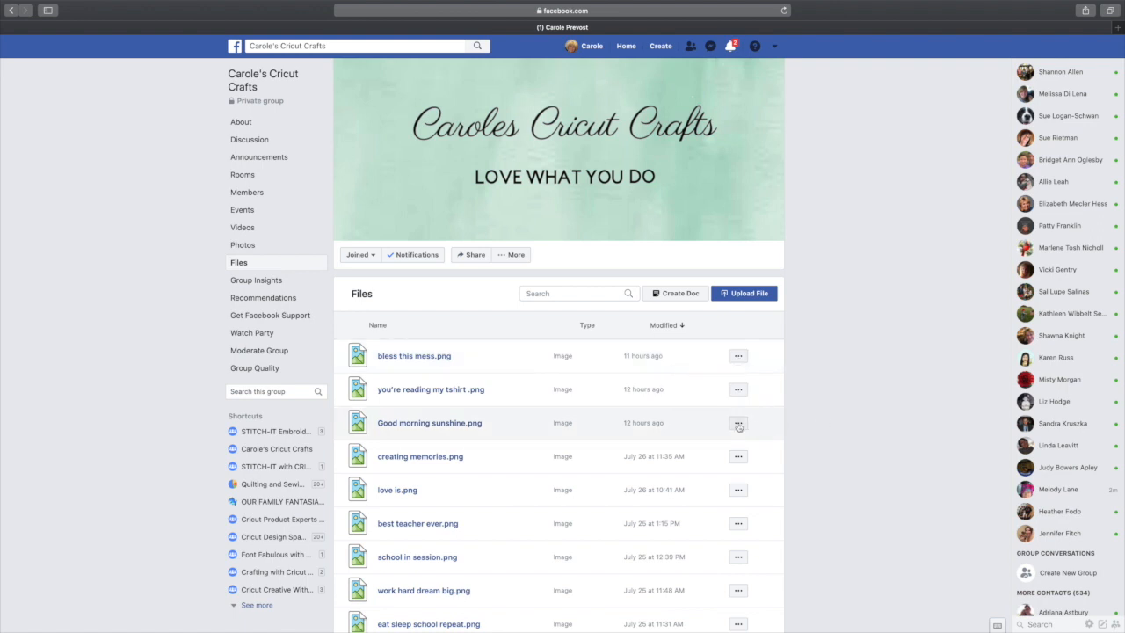
Download Good morning sunshine.png from the group's file list and close the image window showing it
{"action": "left_click", "coordinate": [737, 425]}
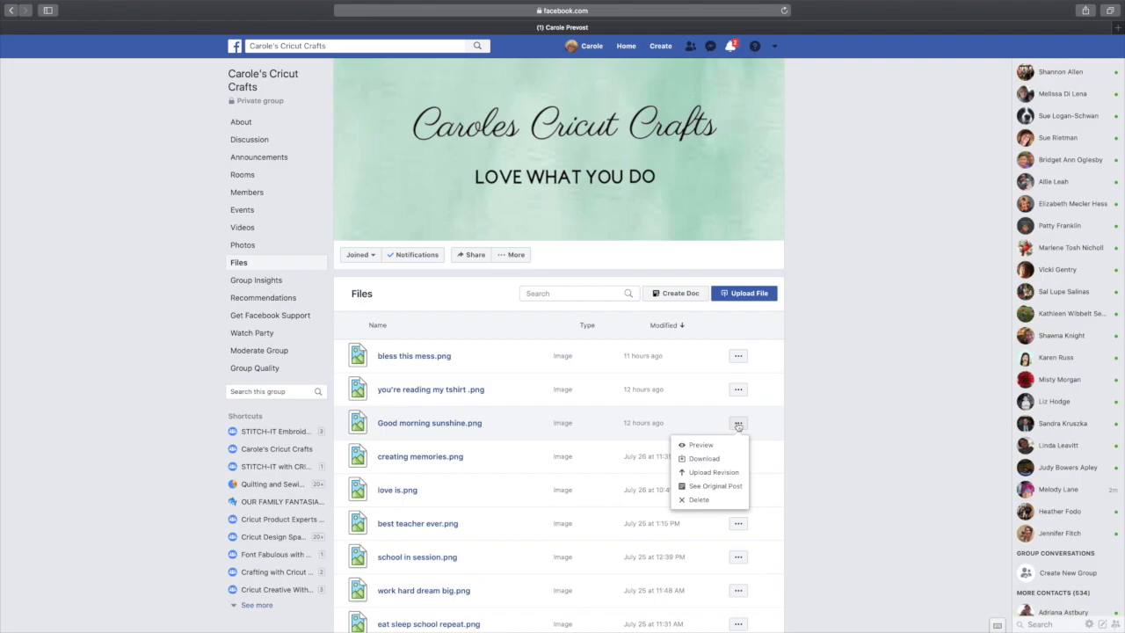
{"action": "left_click", "coordinate": [703, 458]}
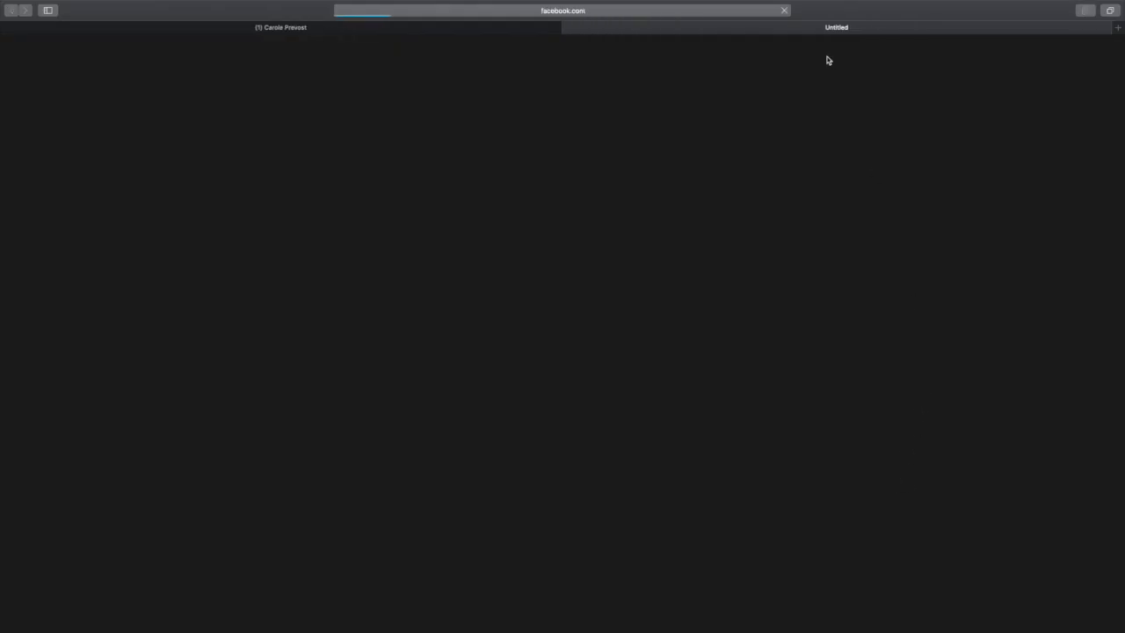
{"action": "mouse_move", "coordinate": [55, 5]}
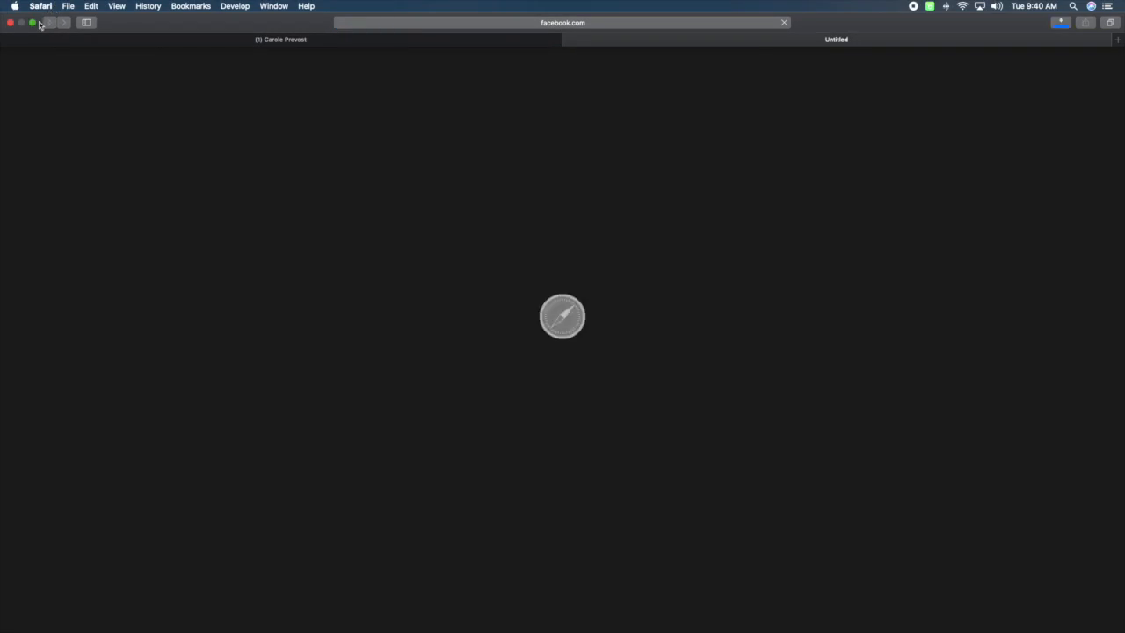
{"action": "left_click", "coordinate": [33, 23]}
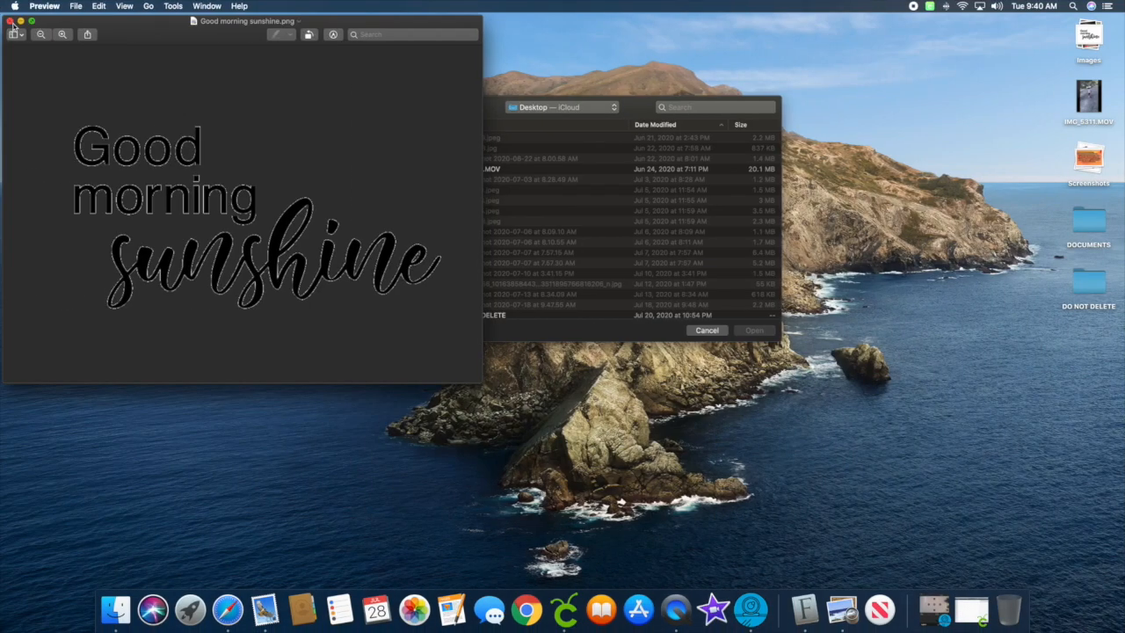
{"action": "left_click", "coordinate": [11, 21]}
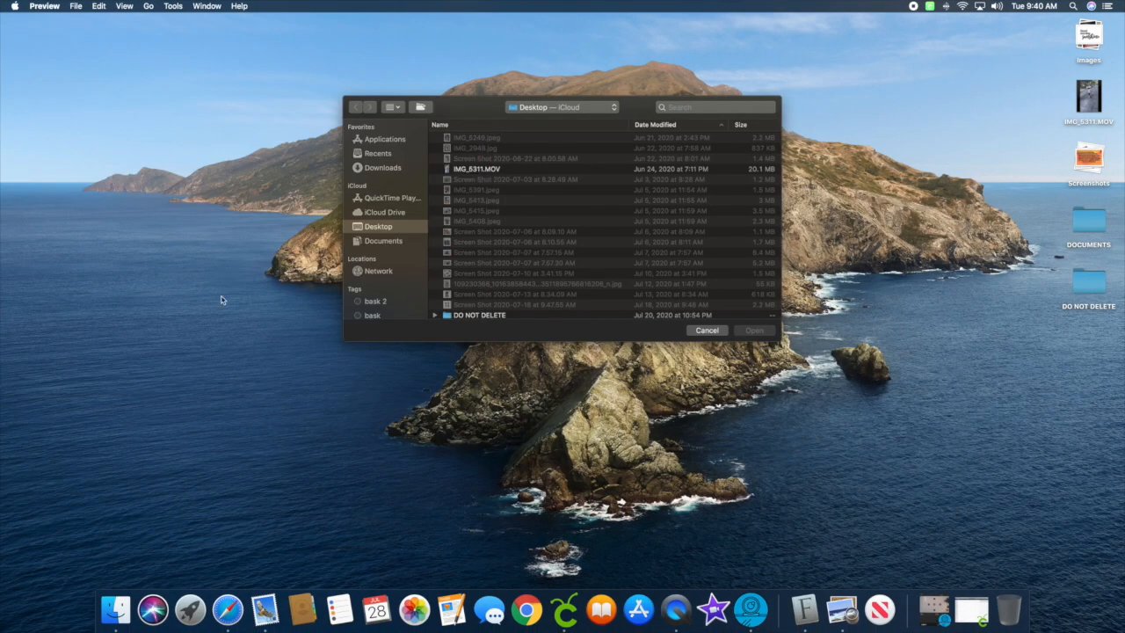
Switch back to Safari, move the downloaded Good morning sunshine.png to the desktop, replacing the older copy, and close the browser window
{"action": "left_click", "coordinate": [227, 609]}
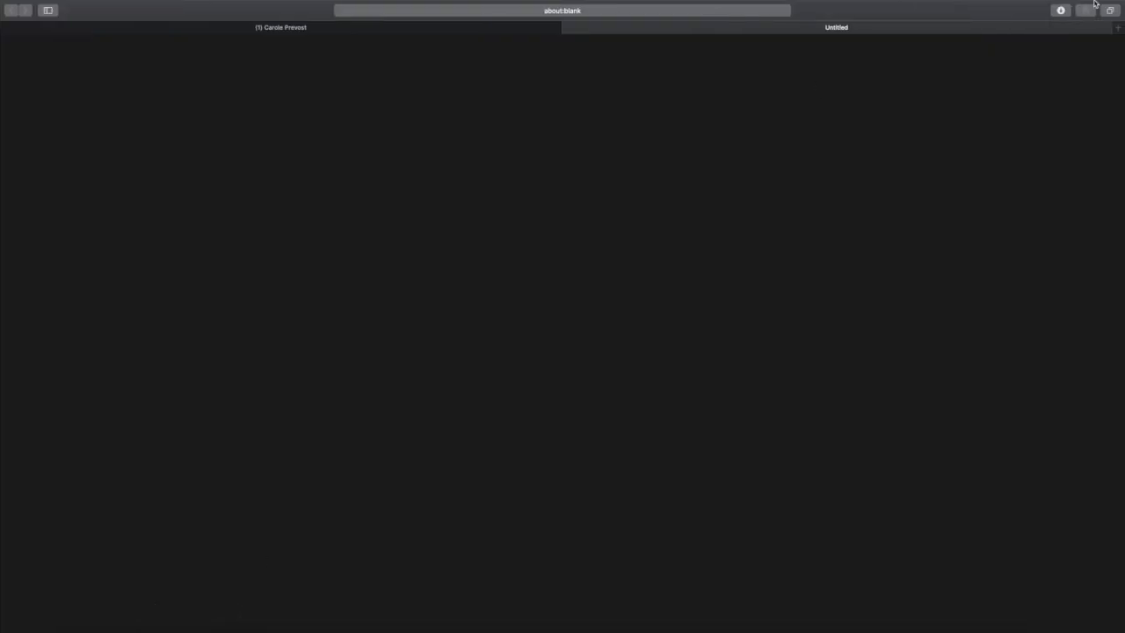
{"action": "left_click", "coordinate": [31, 23]}
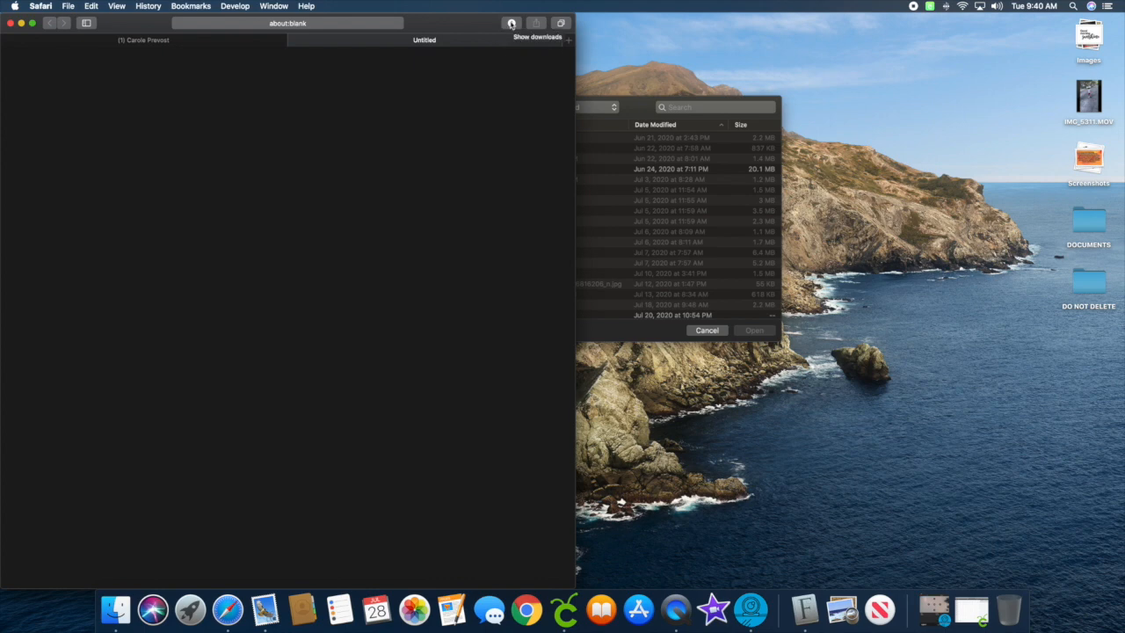
{"action": "left_click", "coordinate": [511, 24]}
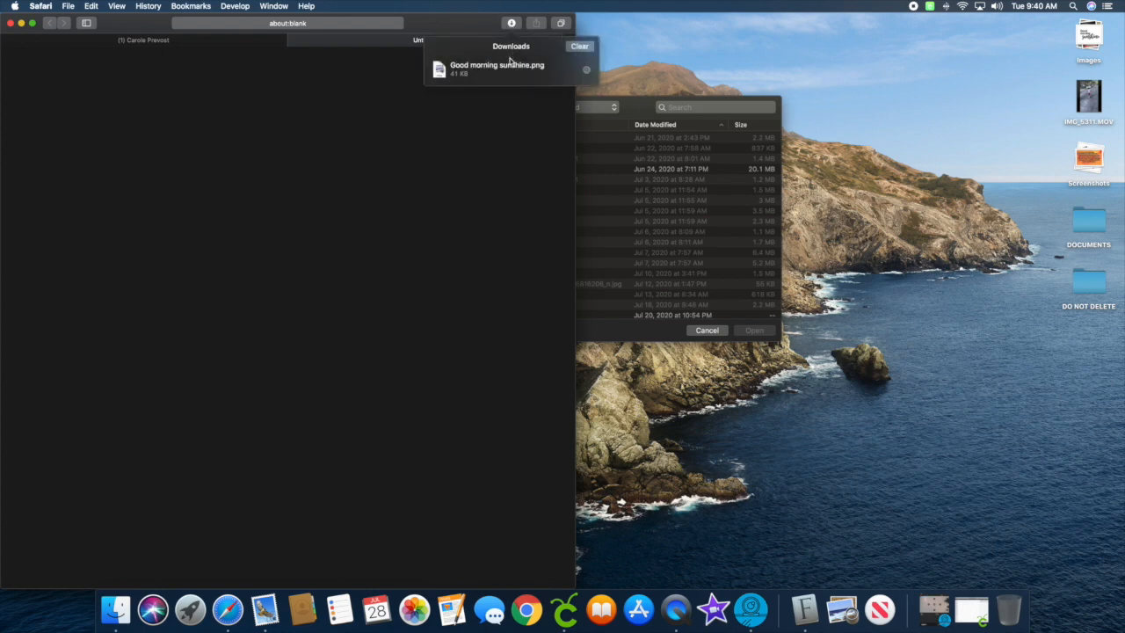
{"action": "left_click_drag", "start_coordinate": [508, 69], "coordinate": [938, 211]}
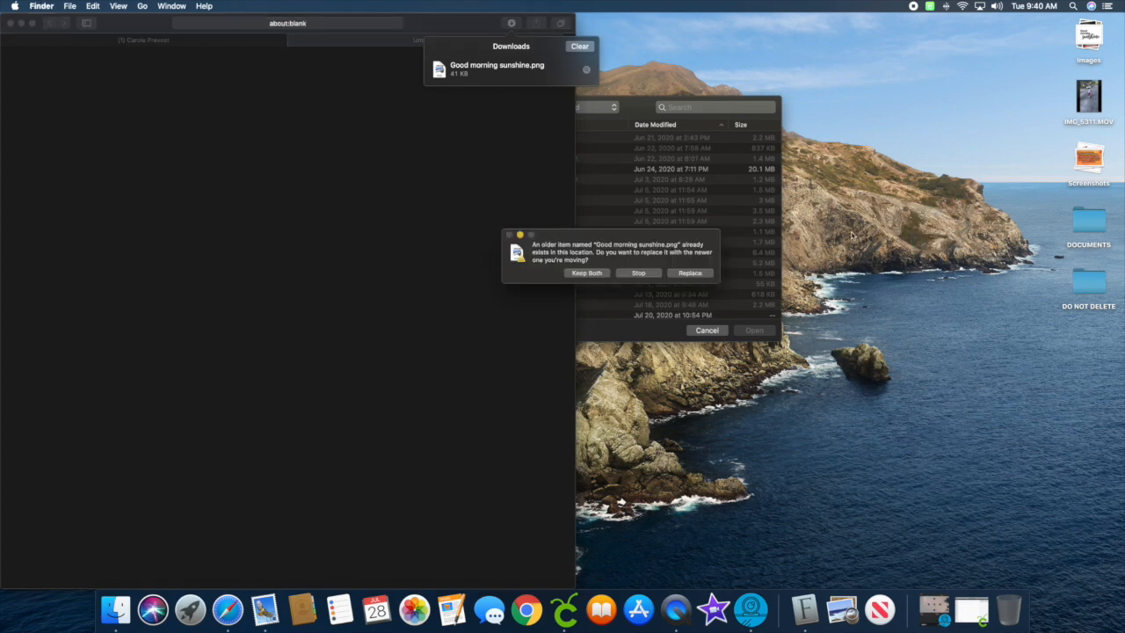
{"action": "left_click", "coordinate": [705, 273]}
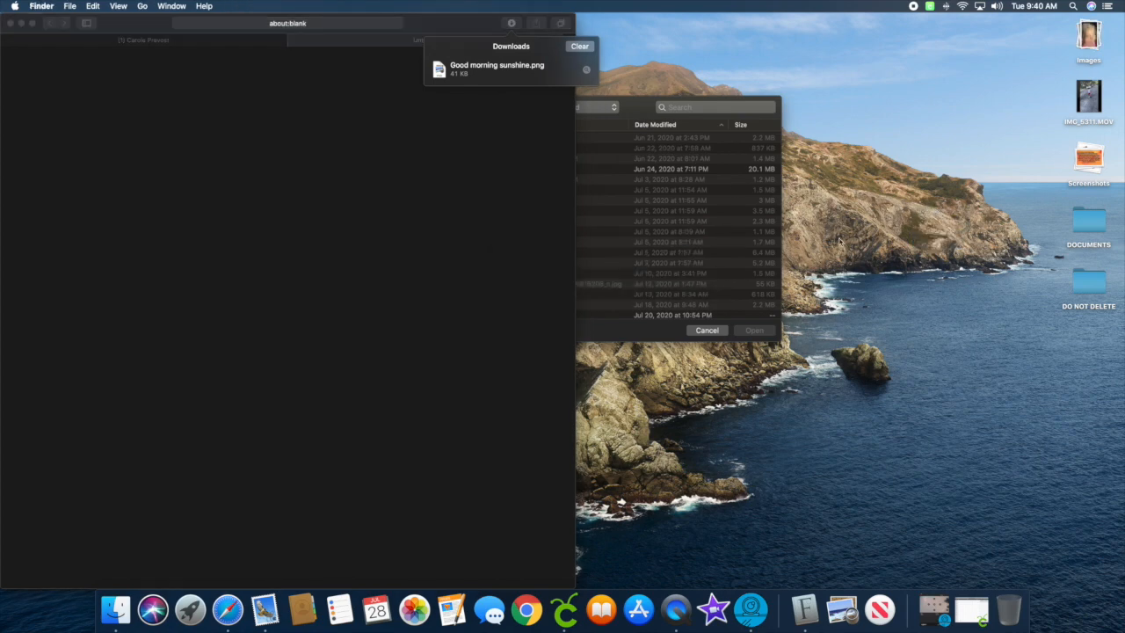
{"action": "left_click", "coordinate": [10, 23]}
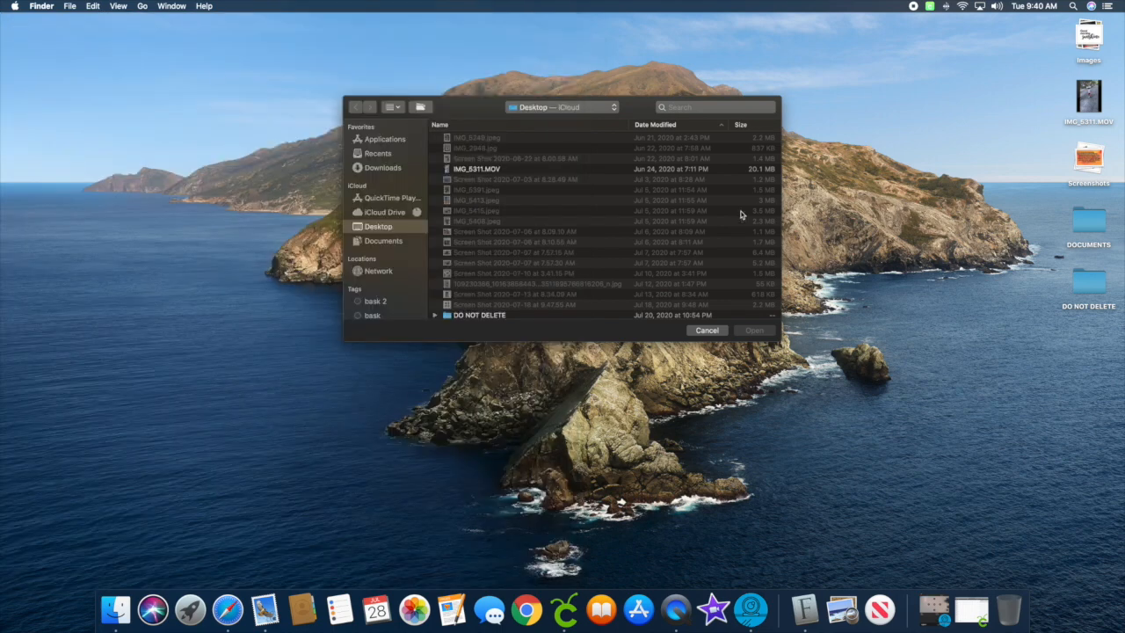
Switch to Cricut Design Space in full screen and upload Good morning sunshine.png from the Desktop folder as an image
{"action": "left_click", "coordinate": [559, 624]}
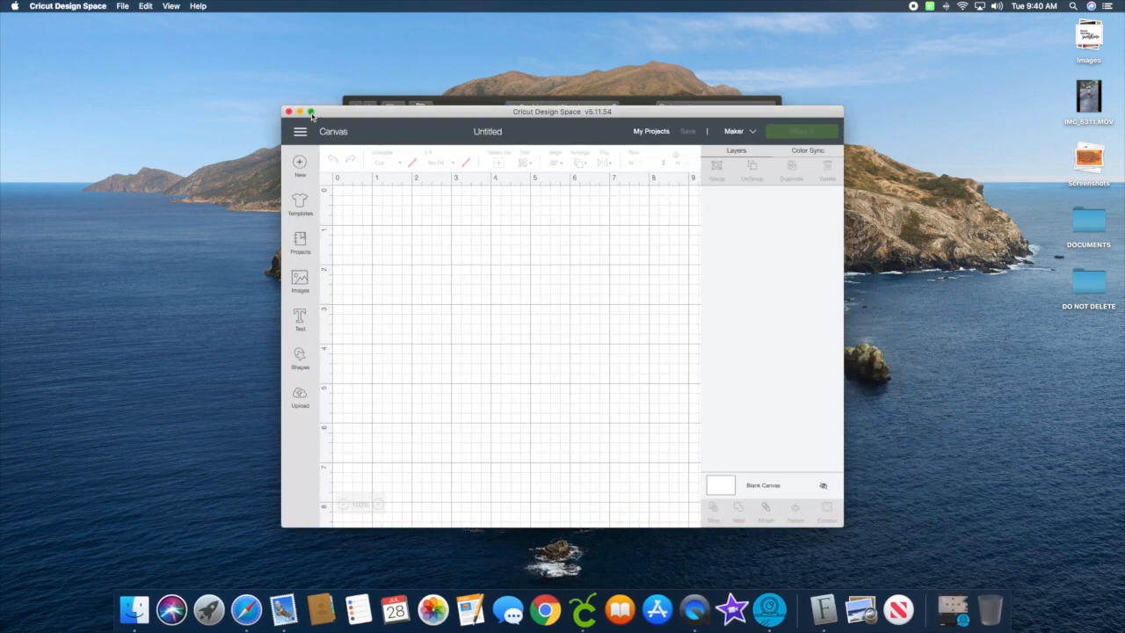
{"action": "left_click", "coordinate": [310, 111]}
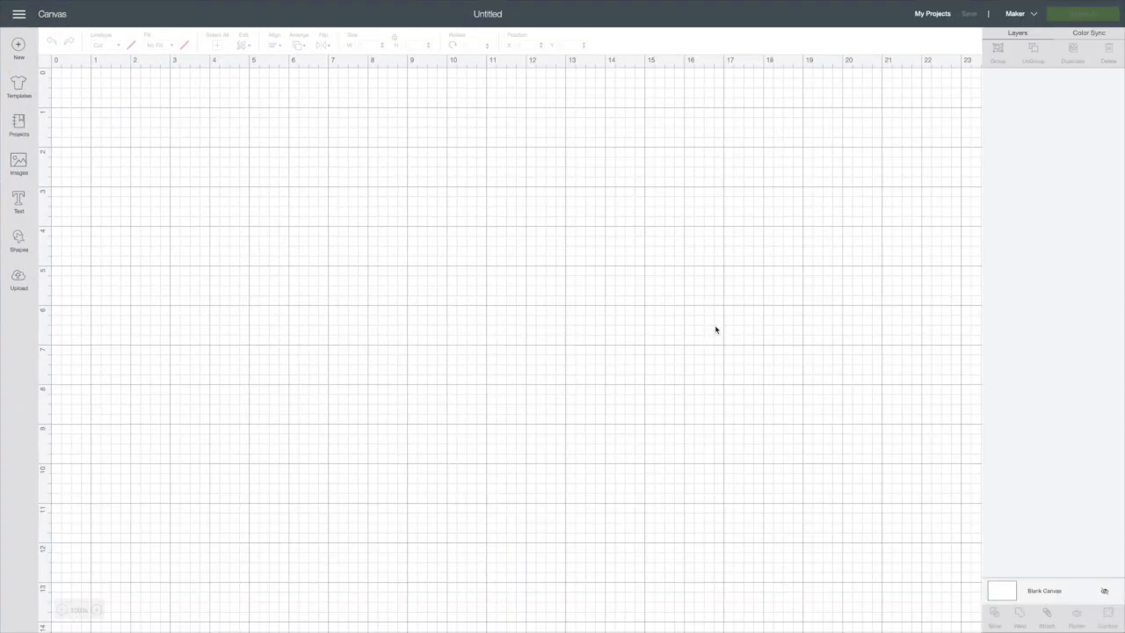
{"action": "left_click", "coordinate": [21, 279]}
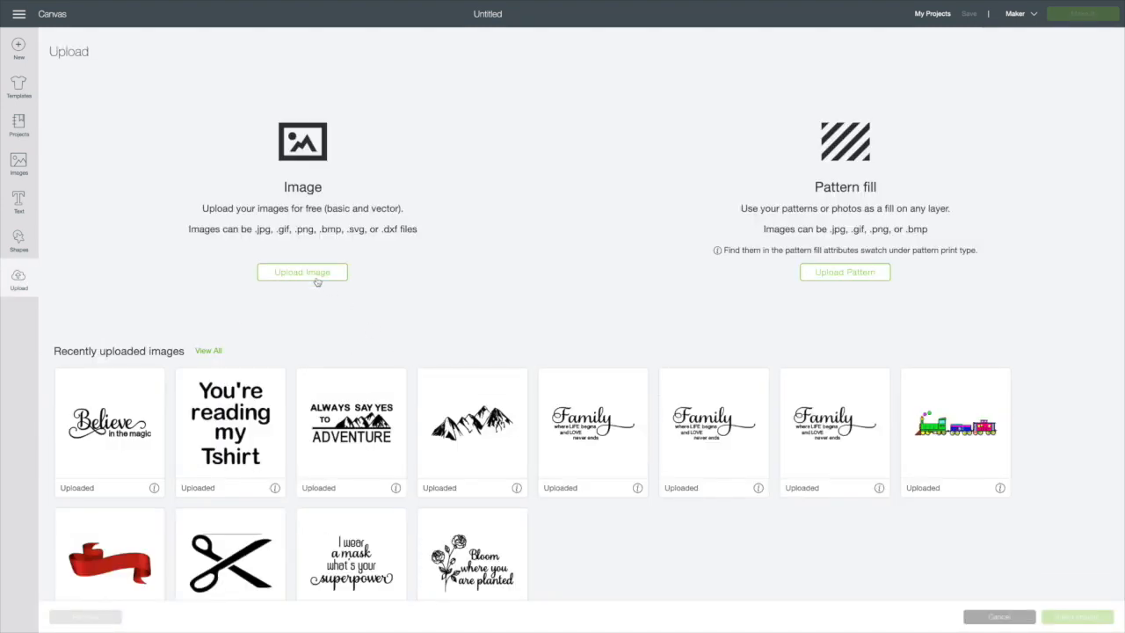
{"action": "left_click", "coordinate": [315, 274]}
{"action": "left_click", "coordinate": [587, 311]}
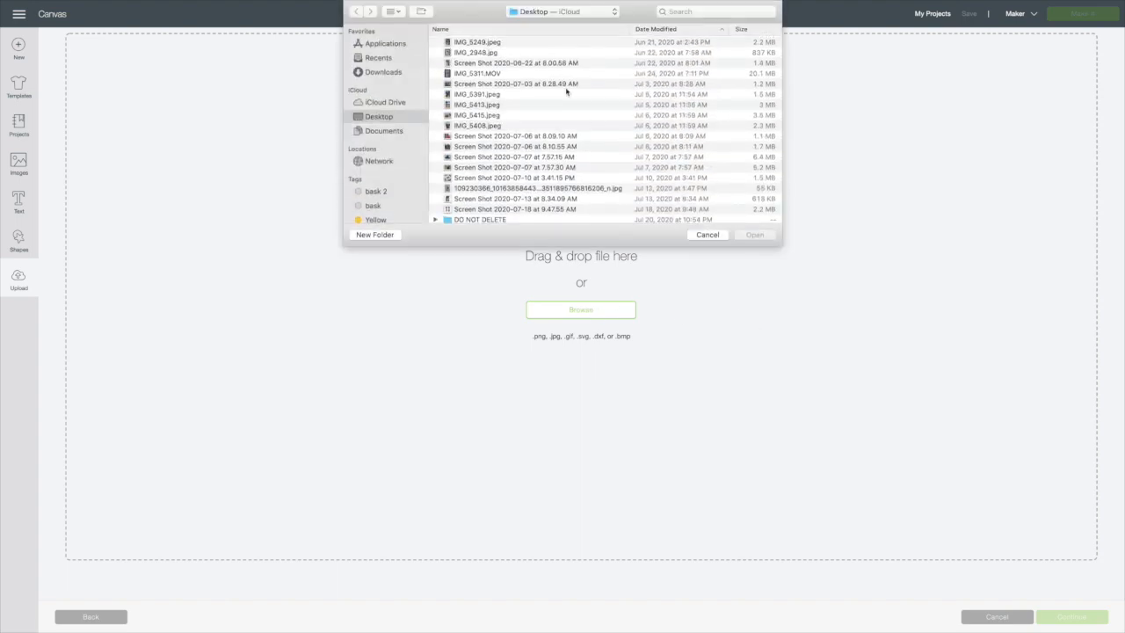
{"action": "scroll", "coordinate": [569, 96], "scroll_direction": "down", "scroll_amount": 5}
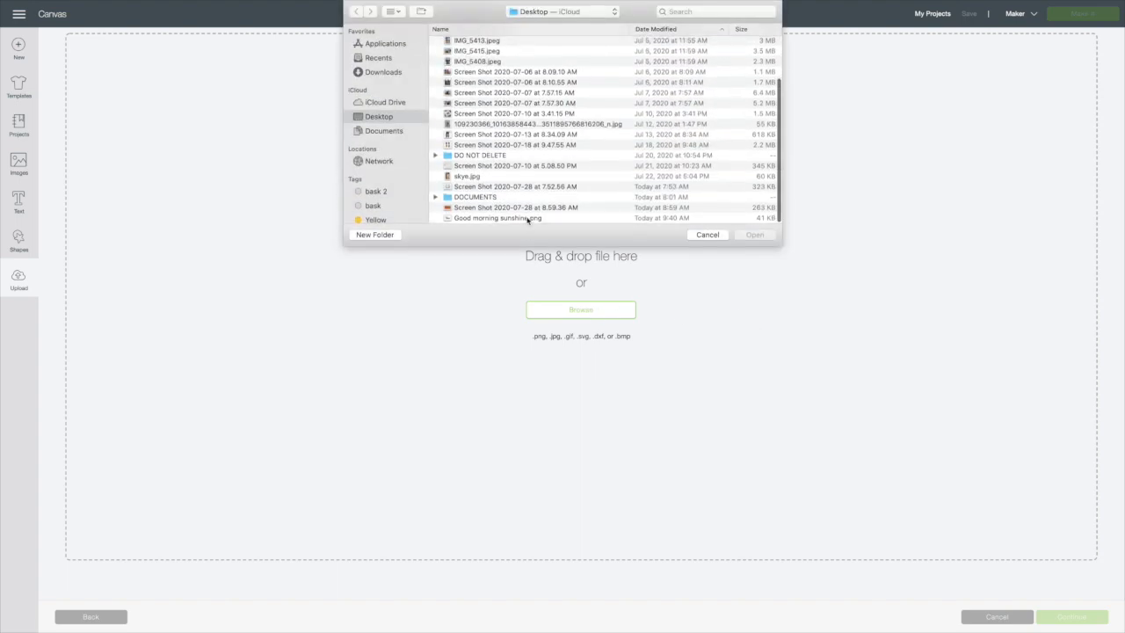
{"action": "left_click", "coordinate": [528, 217]}
{"action": "left_click", "coordinate": [755, 235]}
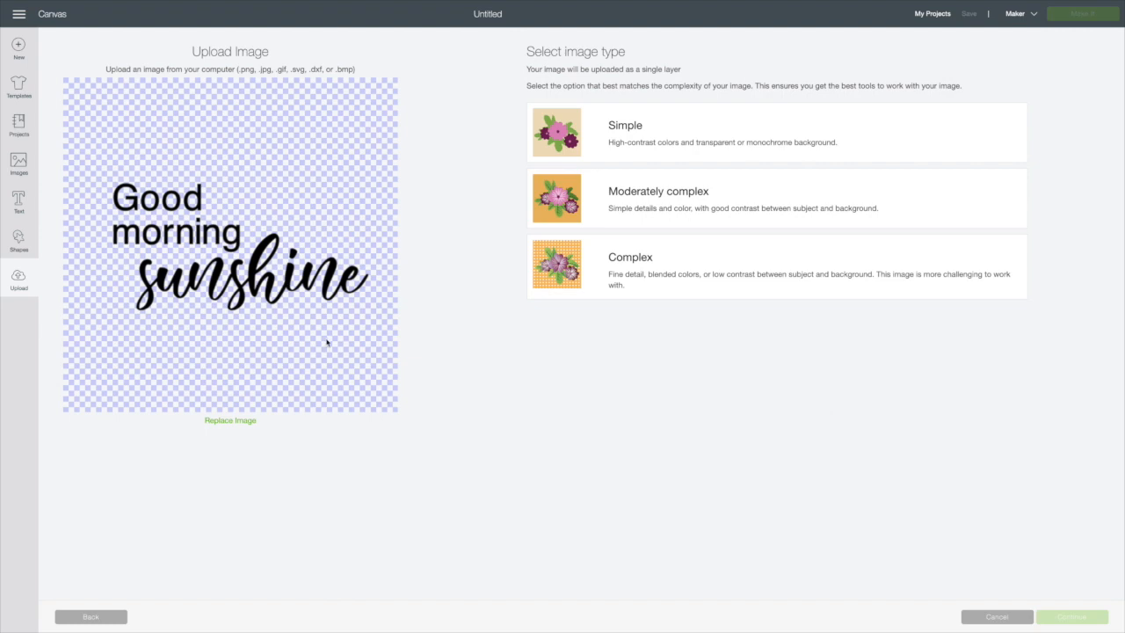
Set the uploaded image's type to Complex, accept it without erasing anything, and save it as a Cut image
{"action": "left_click", "coordinate": [688, 285]}
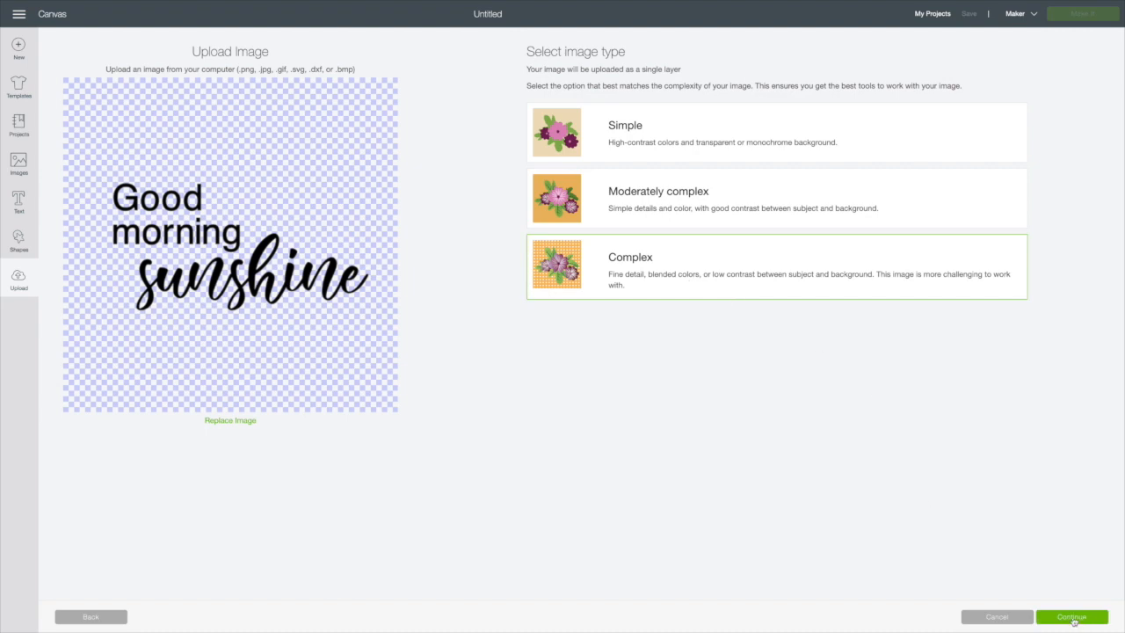
{"action": "left_click", "coordinate": [1071, 618]}
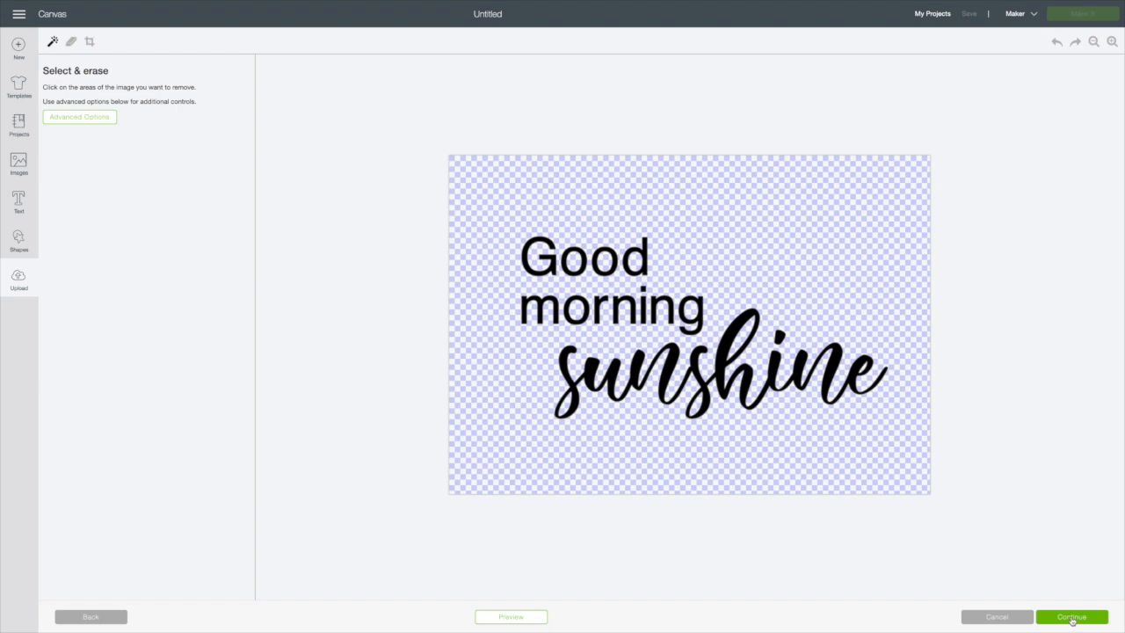
{"action": "left_click", "coordinate": [1071, 618]}
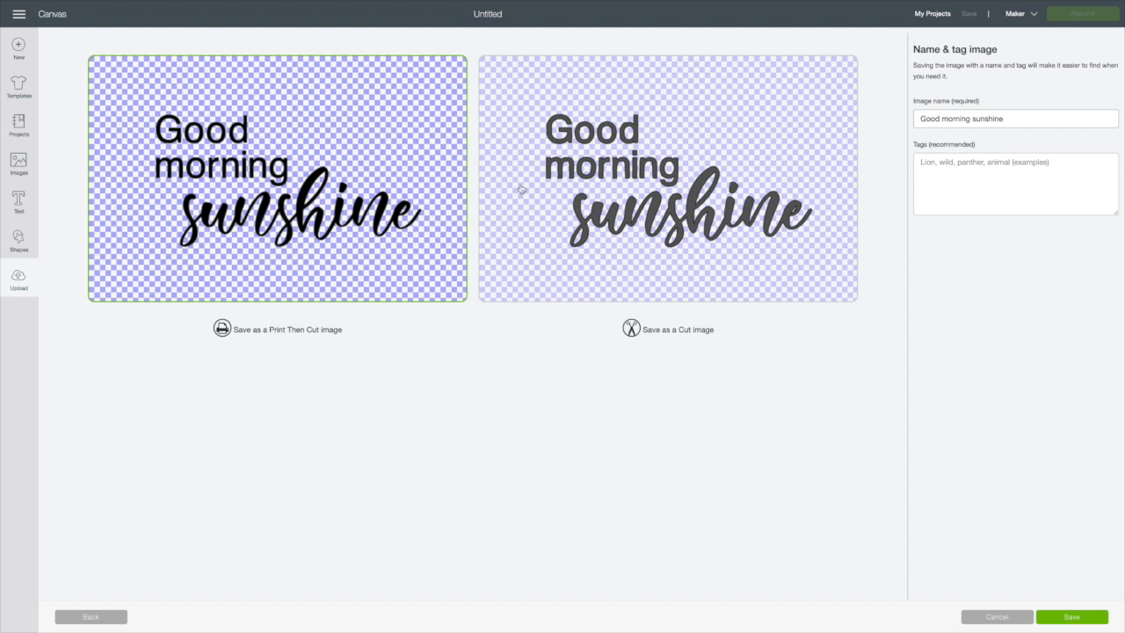
{"action": "left_click", "coordinate": [679, 276]}
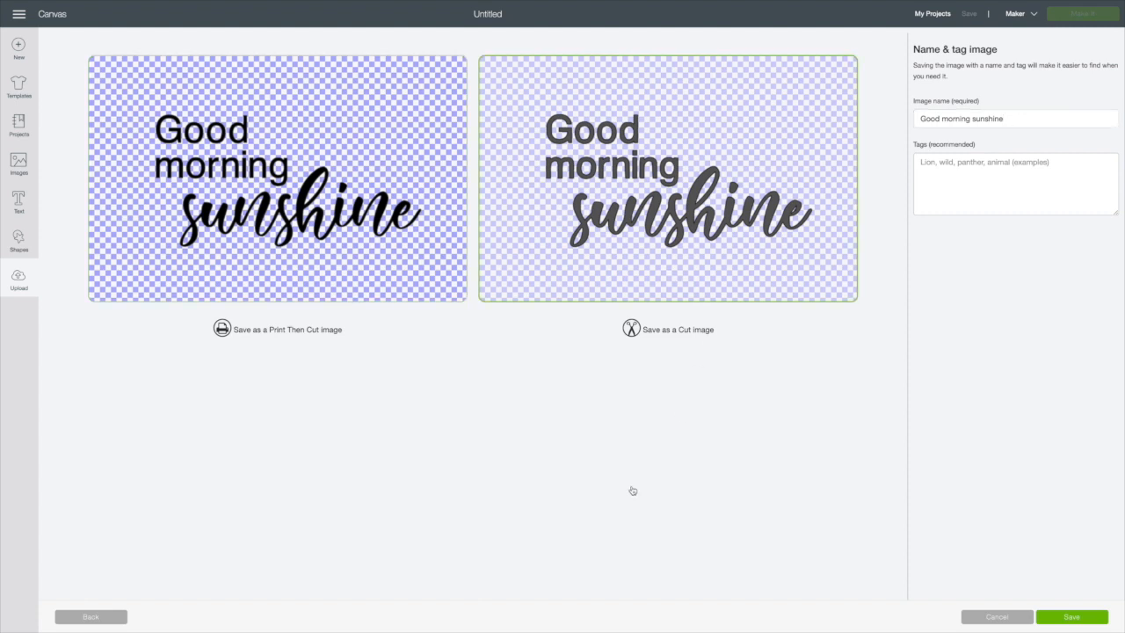
{"action": "left_click", "coordinate": [1070, 618]}
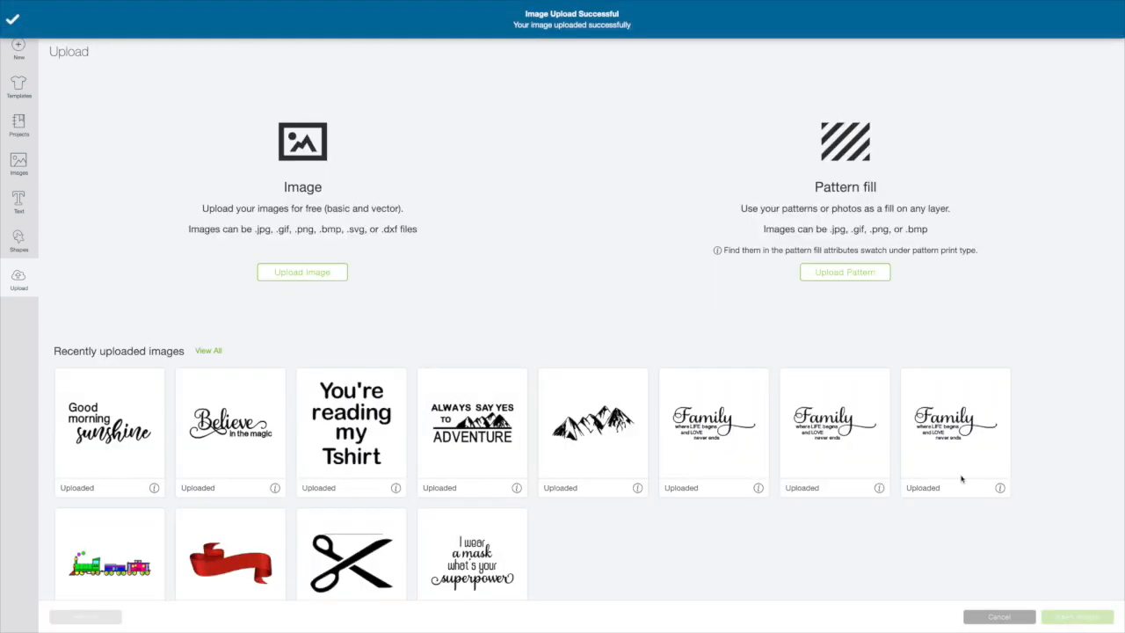
Insert the uploaded Good morning sunshine image onto the canvas and shift it slightly upward
{"action": "left_click", "coordinate": [156, 421]}
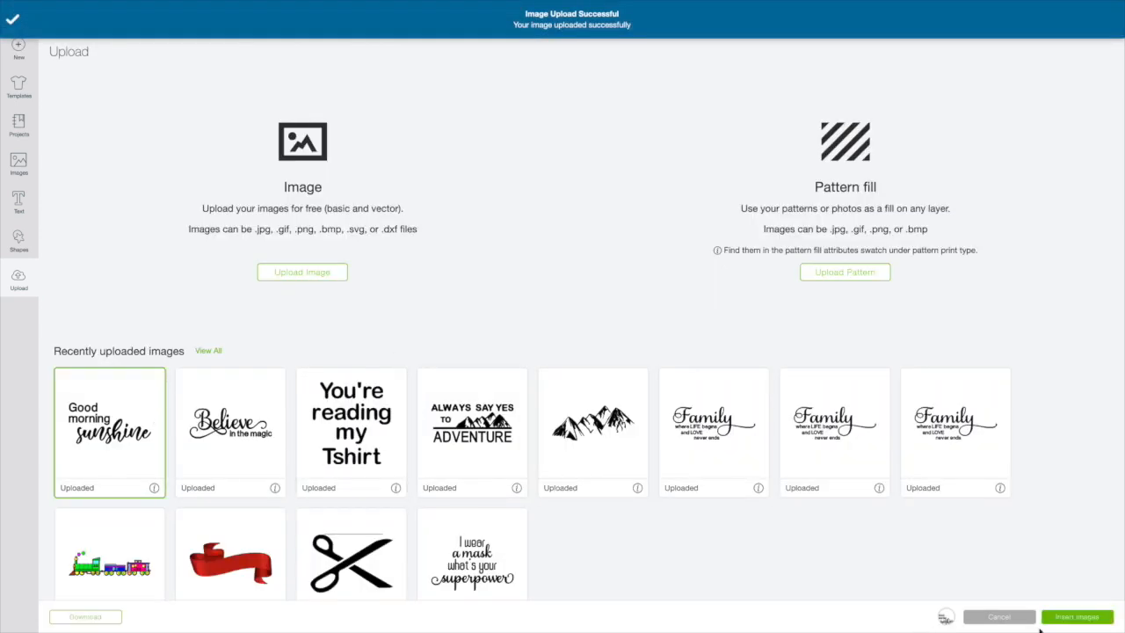
{"action": "left_click", "coordinate": [1067, 621]}
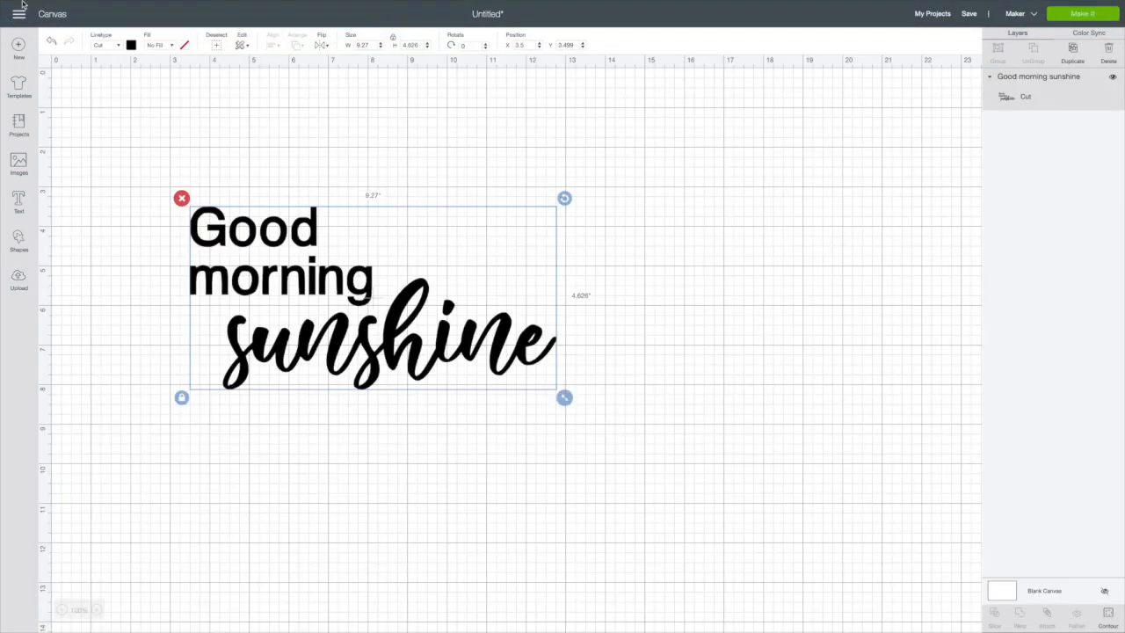
{"action": "left_click_drag", "start_coordinate": [417, 363], "coordinate": [435, 328]}
{"action": "left_click", "coordinate": [504, 423]}
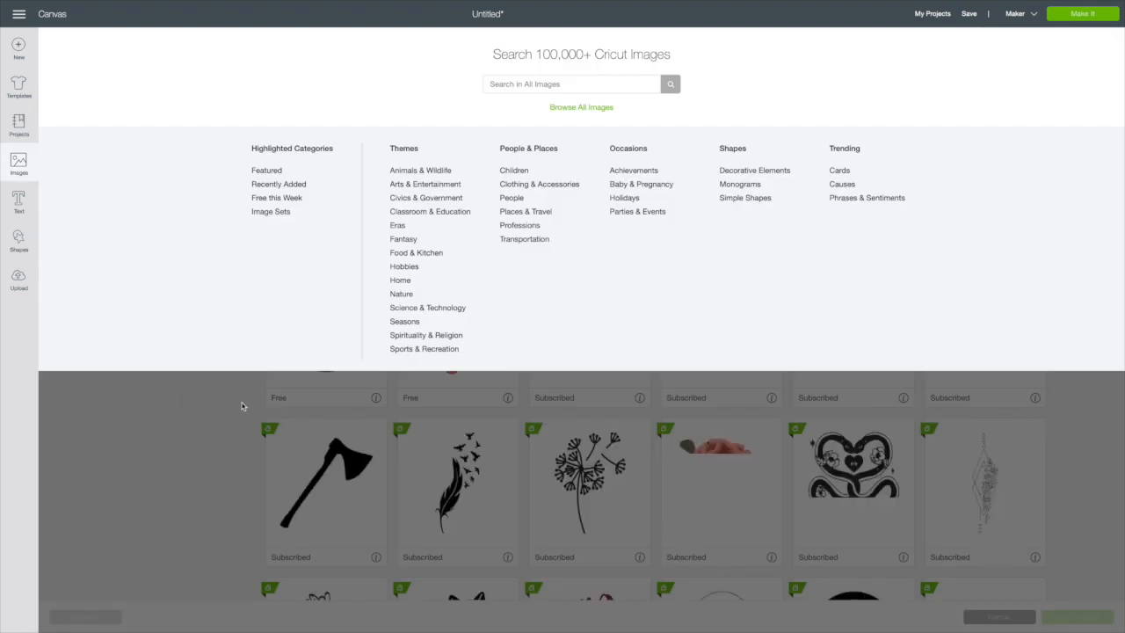
Search the image library for sunshine, insert the outlined half-sun with rays, and place it beside Good morning, above the word sunshine
{"action": "left_click", "coordinate": [533, 85]}
{"action": "type", "text": "sunshine"}
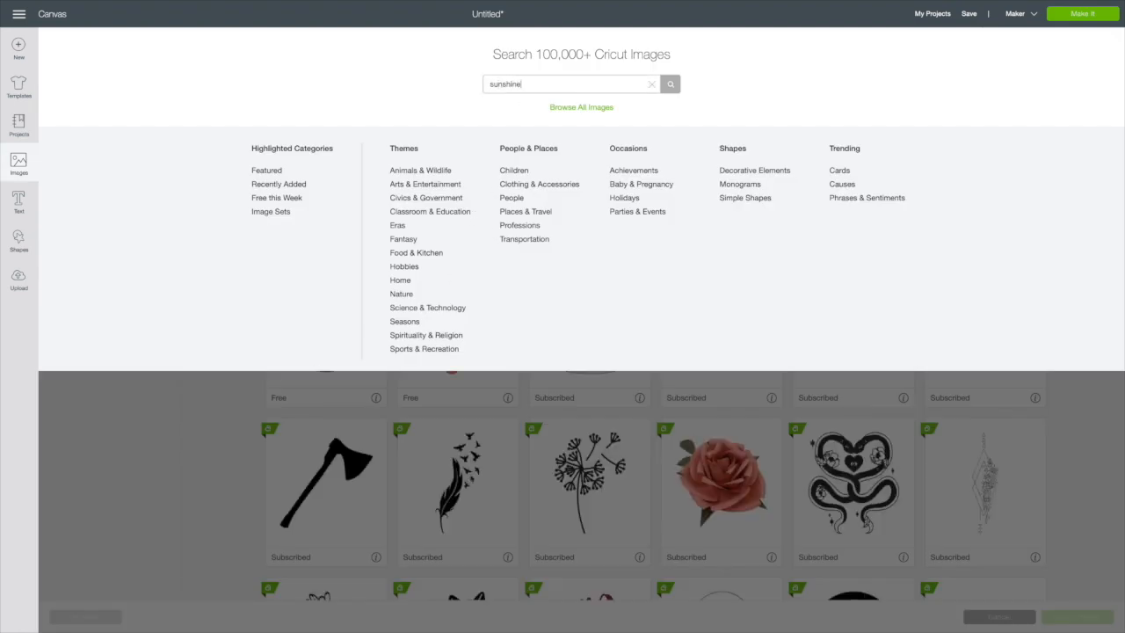
{"action": "key", "text": "Return"}
{"action": "left_click", "coordinate": [738, 375]}
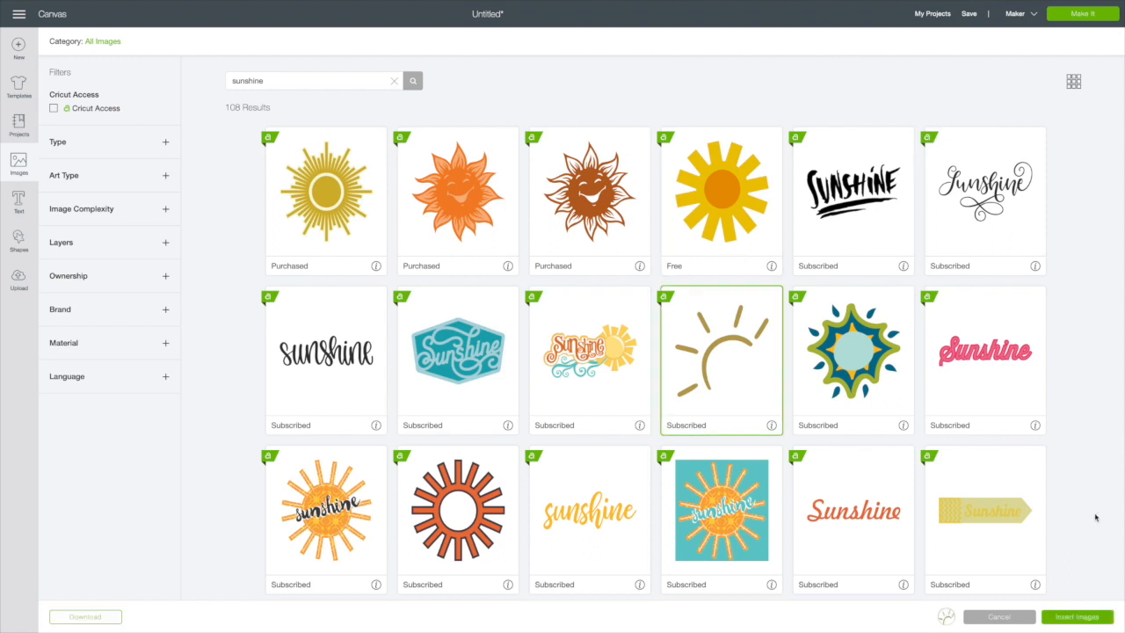
{"action": "left_click", "coordinate": [1092, 618]}
{"action": "left_click_drag", "start_coordinate": [269, 264], "coordinate": [452, 195]}
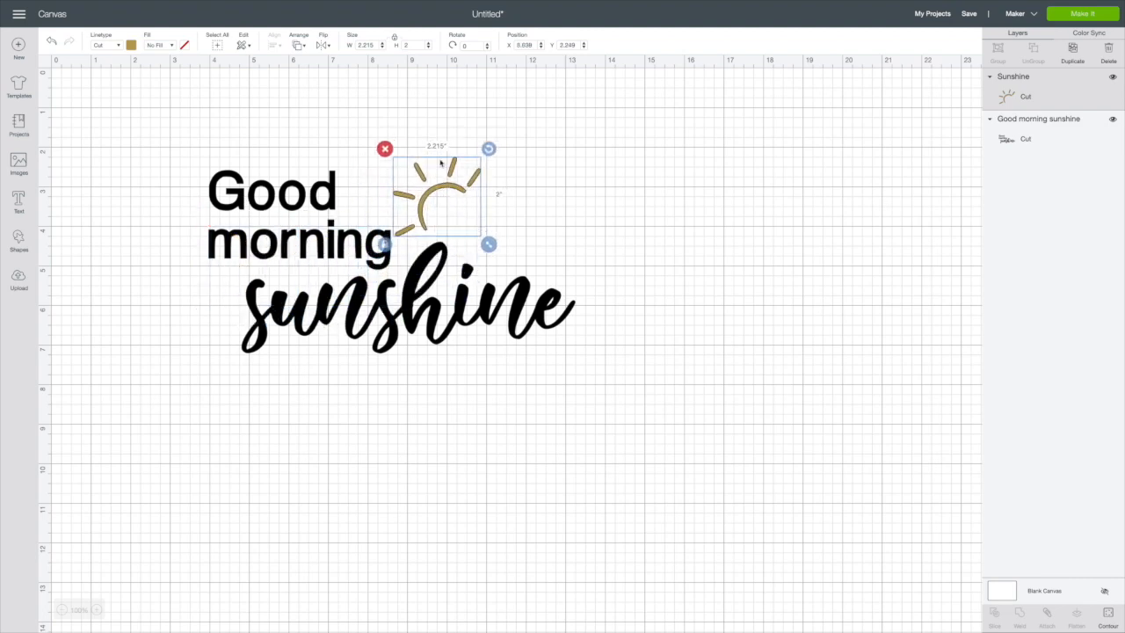
Flip the half-sun vertically, change its material color to yellow, and nudge it slightly into place above the lettering
{"action": "left_click", "coordinate": [323, 45]}
{"action": "left_click", "coordinate": [345, 80]}
{"action": "left_click", "coordinate": [131, 44]}
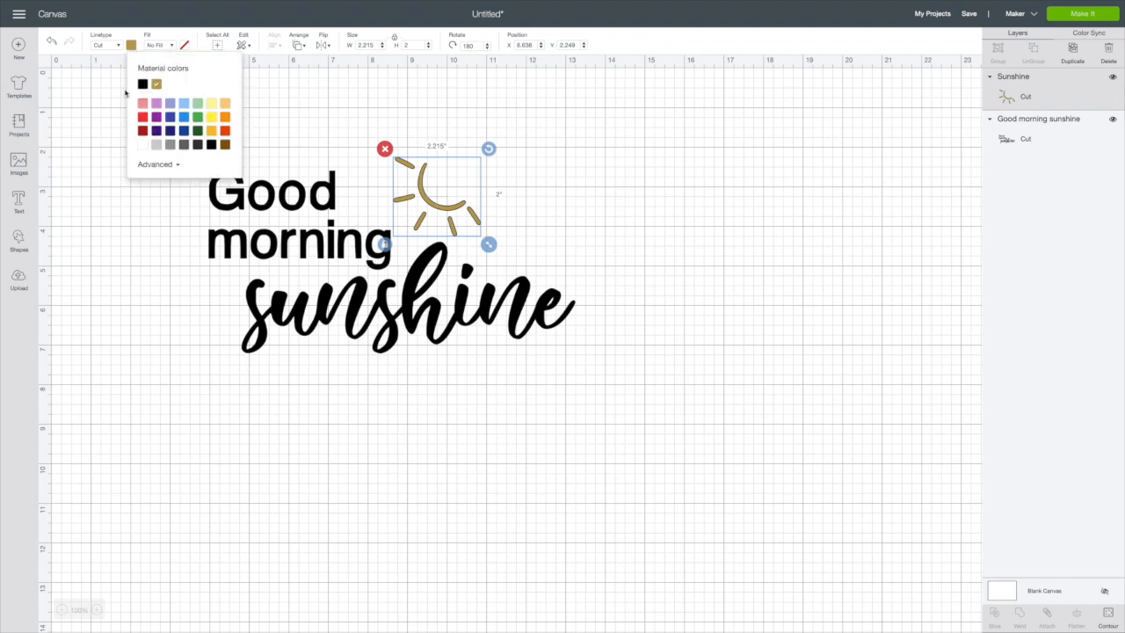
{"action": "left_click", "coordinate": [212, 116]}
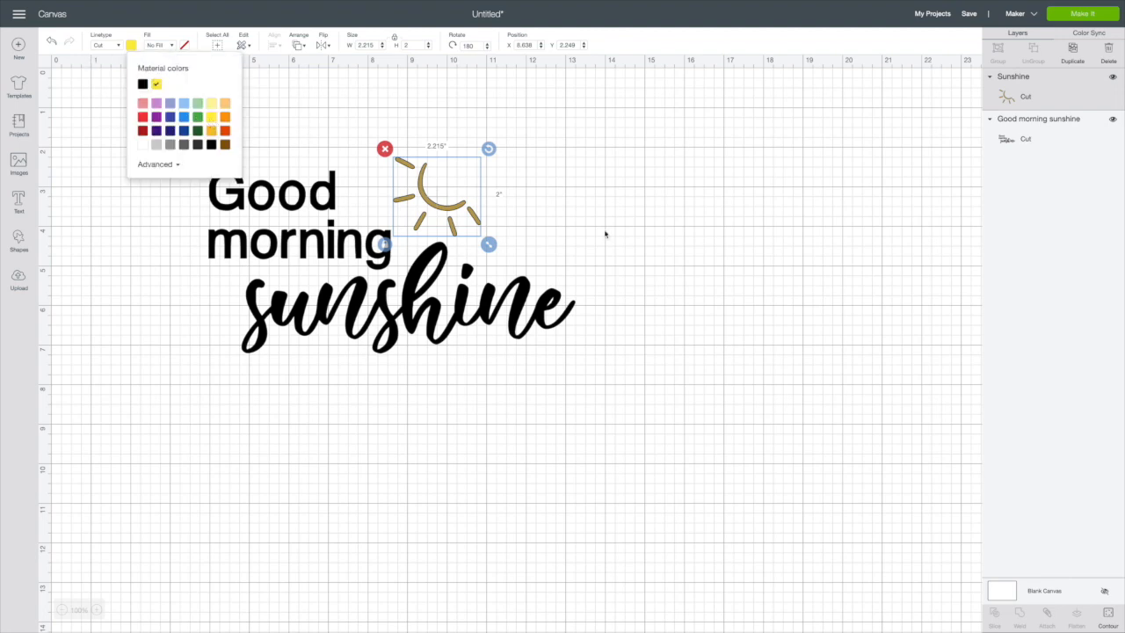
{"action": "left_click", "coordinate": [743, 324]}
{"action": "mouse_move", "coordinate": [458, 207]}
{"action": "left_mouse_down"}
{"action": "mouse_move", "coordinate": [481, 210]}
{"action": "mouse_move", "coordinate": [461, 208]}
{"action": "left_mouse_up"}
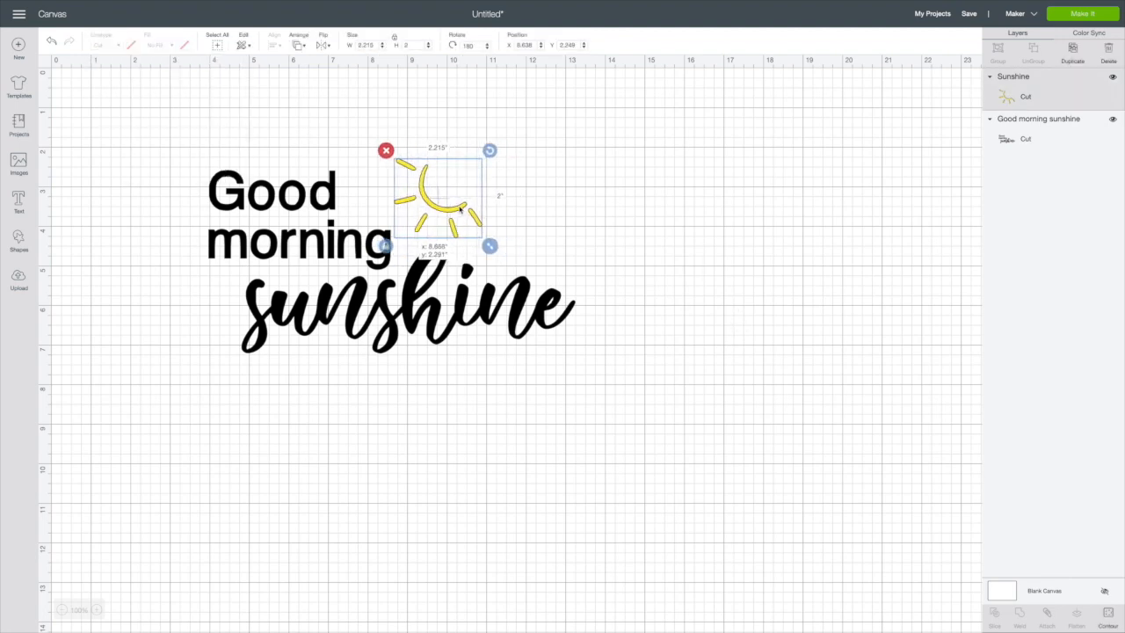
{"action": "left_click", "coordinate": [689, 253]}
Weld the half-sun and the Good morning sunshine lettering into one layer
{"action": "left_click_drag", "start_coordinate": [166, 107], "coordinate": [613, 360]}
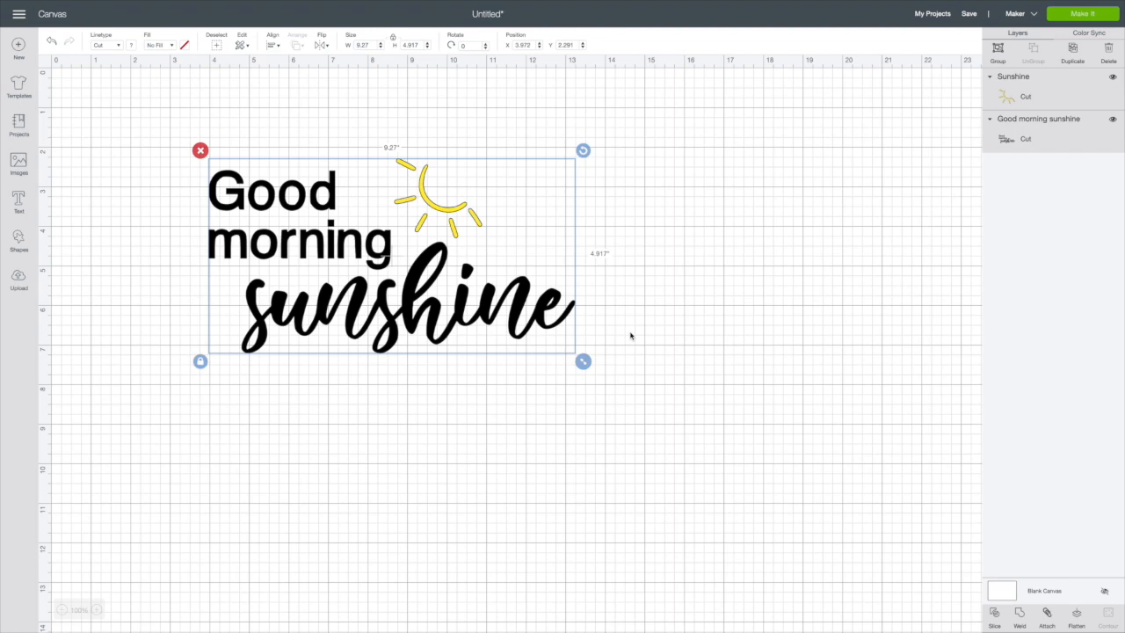
{"action": "right_click", "coordinate": [487, 306]}
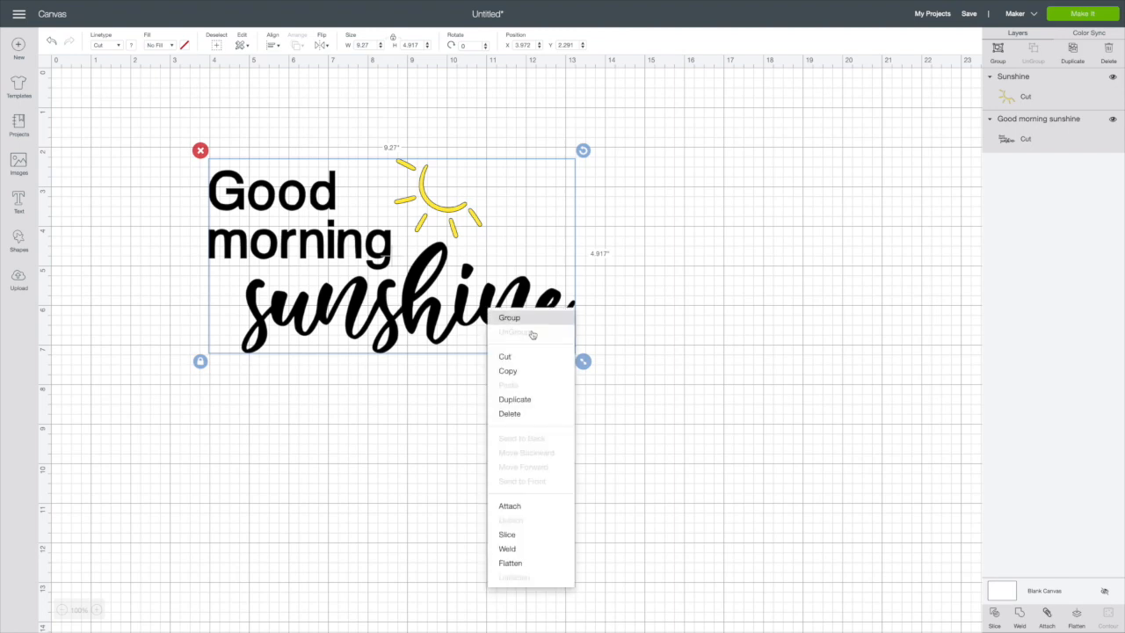
{"action": "left_click", "coordinate": [535, 549]}
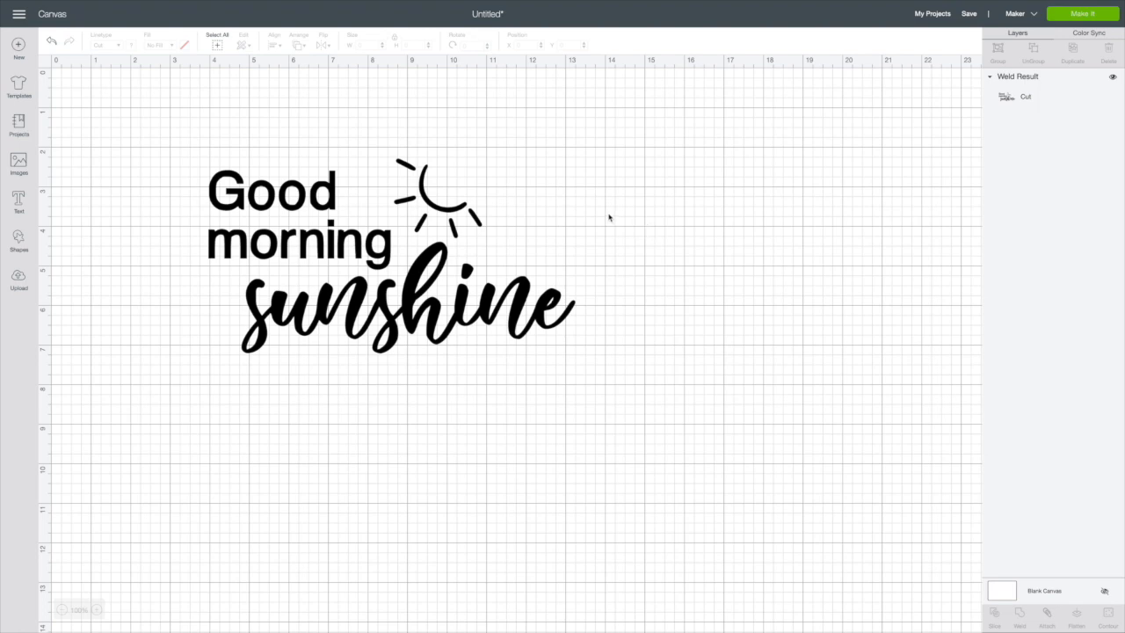
Try to remove the sun from the welded design by hiding its arc and ray contours
{"action": "left_click", "coordinate": [432, 207]}
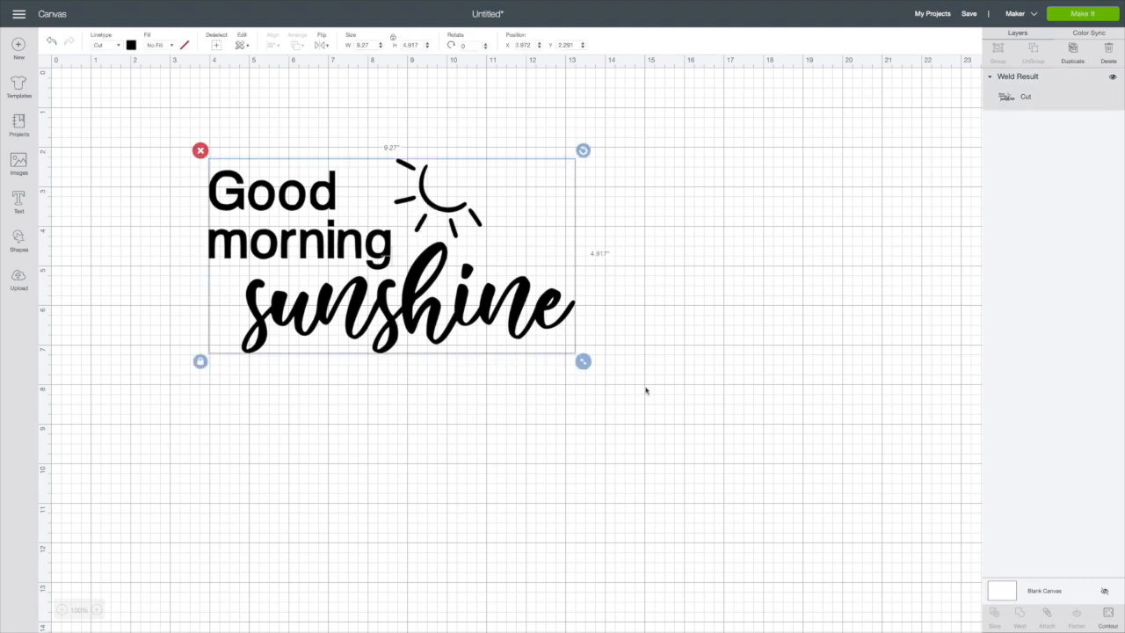
{"action": "left_click", "coordinate": [1107, 615]}
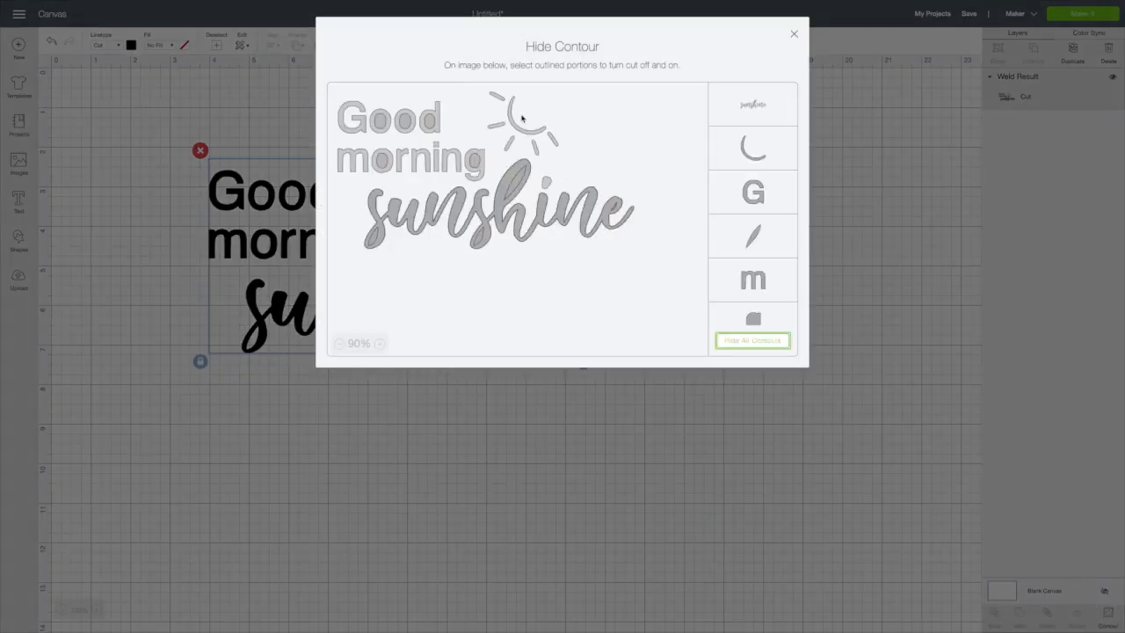
{"action": "left_click", "coordinate": [530, 134]}
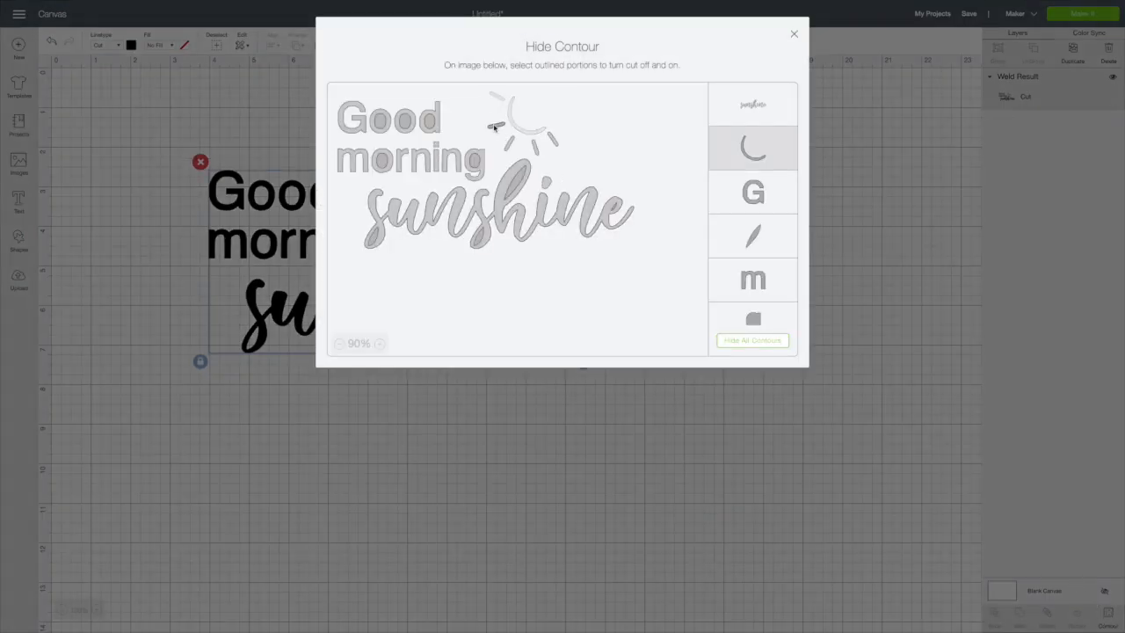
{"action": "left_click", "coordinate": [559, 475]}
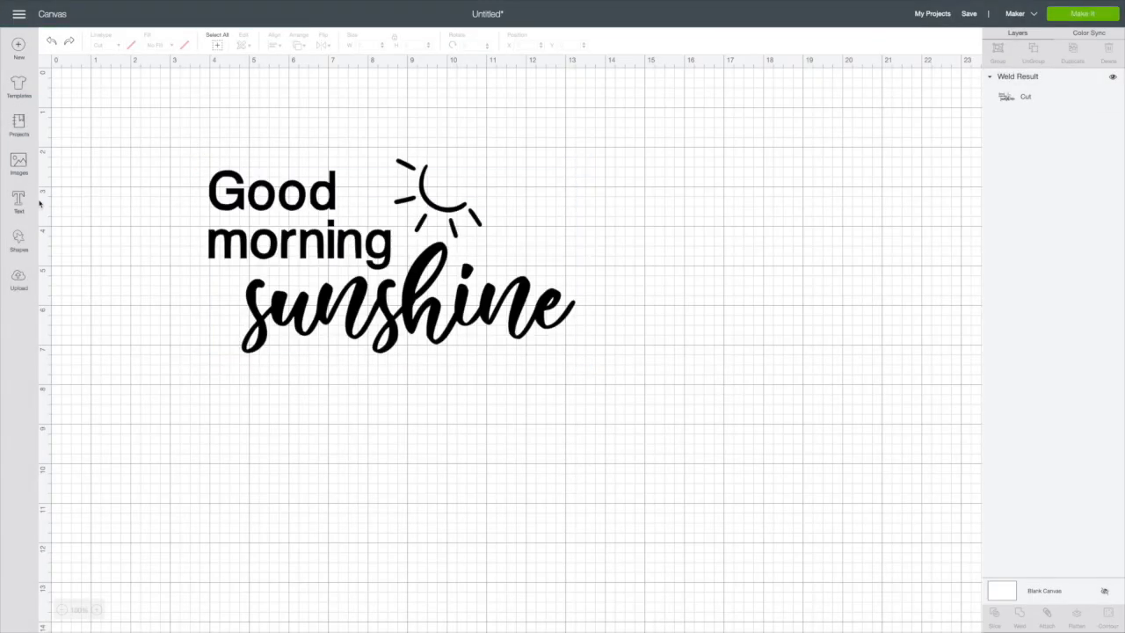
Add a circle over the whole sun and stretch it to an oval about 3.46 in wide and 3.14 in high
{"action": "left_click", "coordinate": [19, 240]}
{"action": "left_click", "coordinate": [101, 164]}
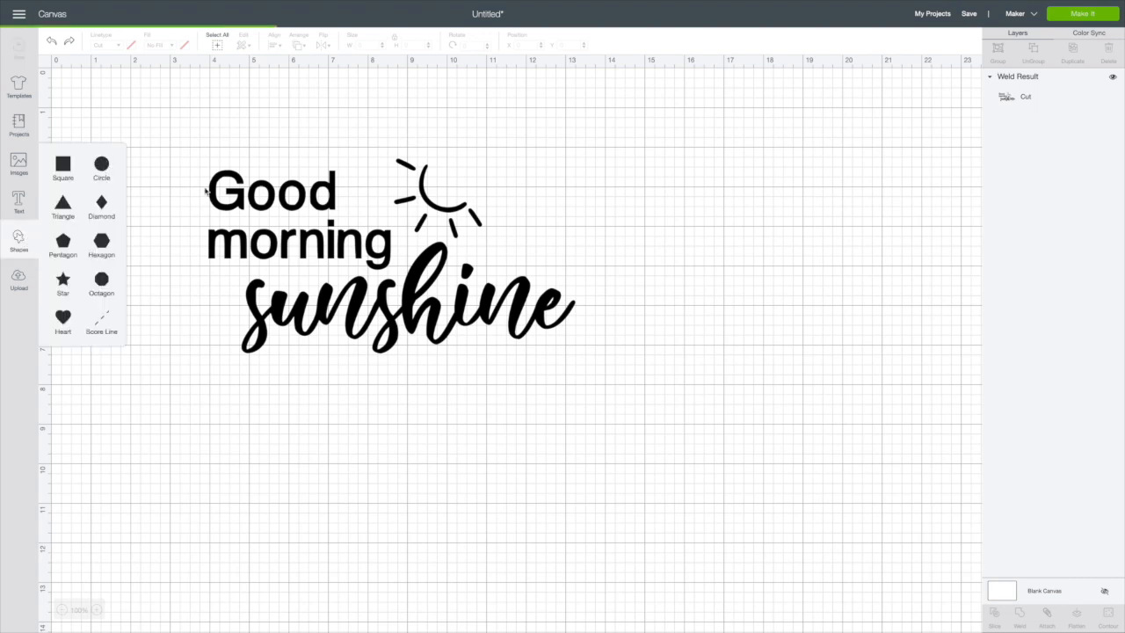
{"action": "left_click_drag", "start_coordinate": [277, 295], "coordinate": [432, 168]}
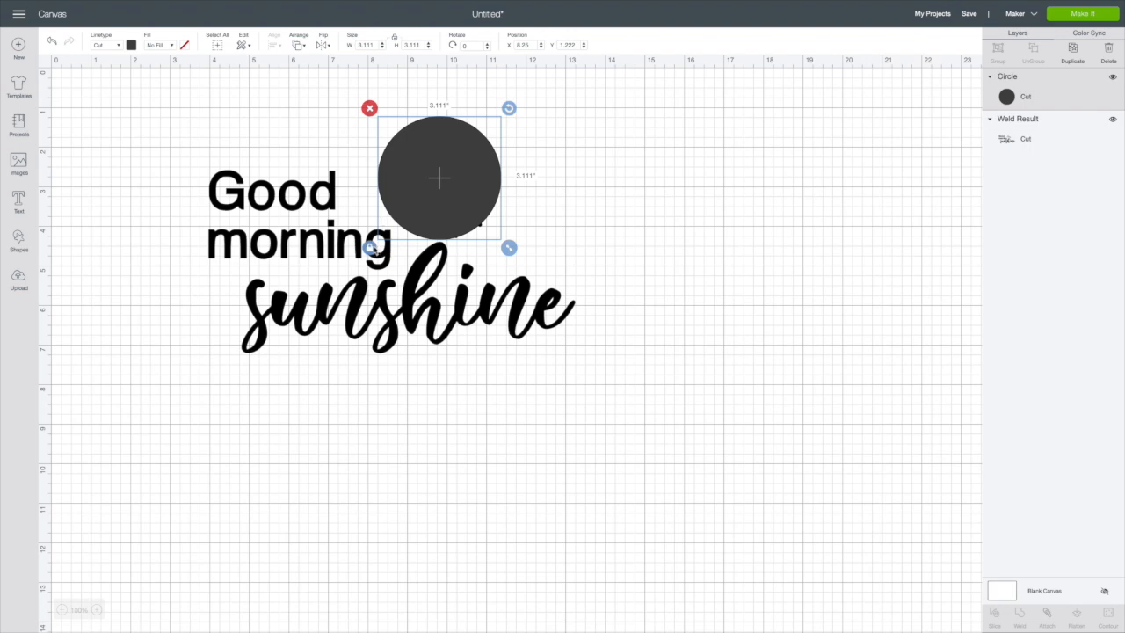
{"action": "left_click_drag", "start_coordinate": [508, 248], "coordinate": [522, 247]}
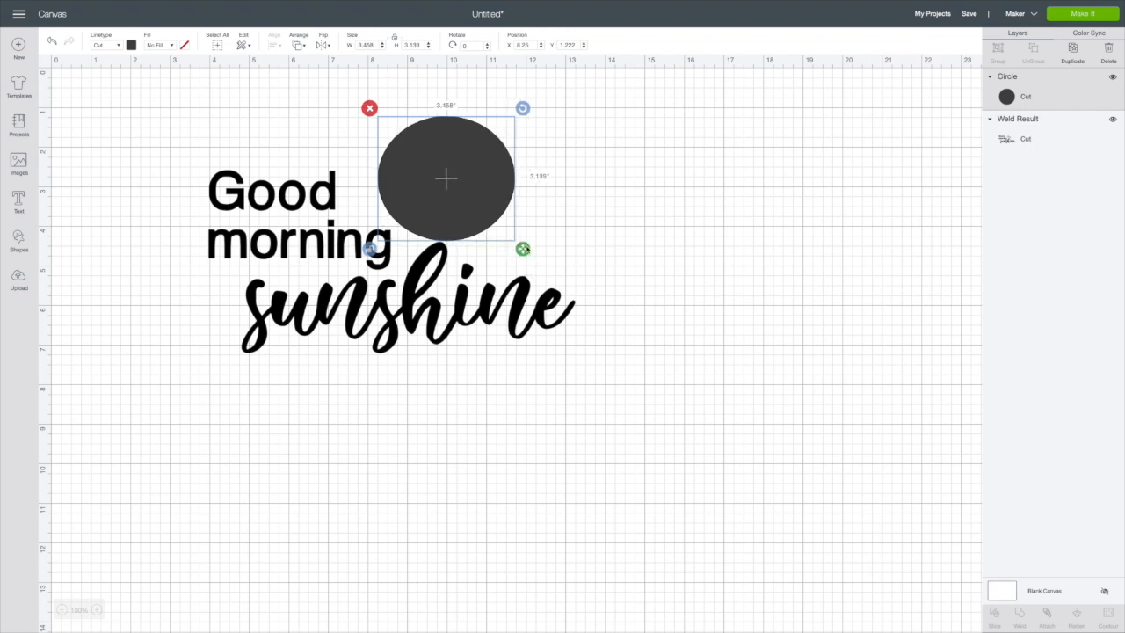
{"action": "left_click", "coordinate": [587, 196]}
Slice the welded design with the oval covering the sun
{"action": "left_click_drag", "start_coordinate": [189, 109], "coordinate": [577, 381]}
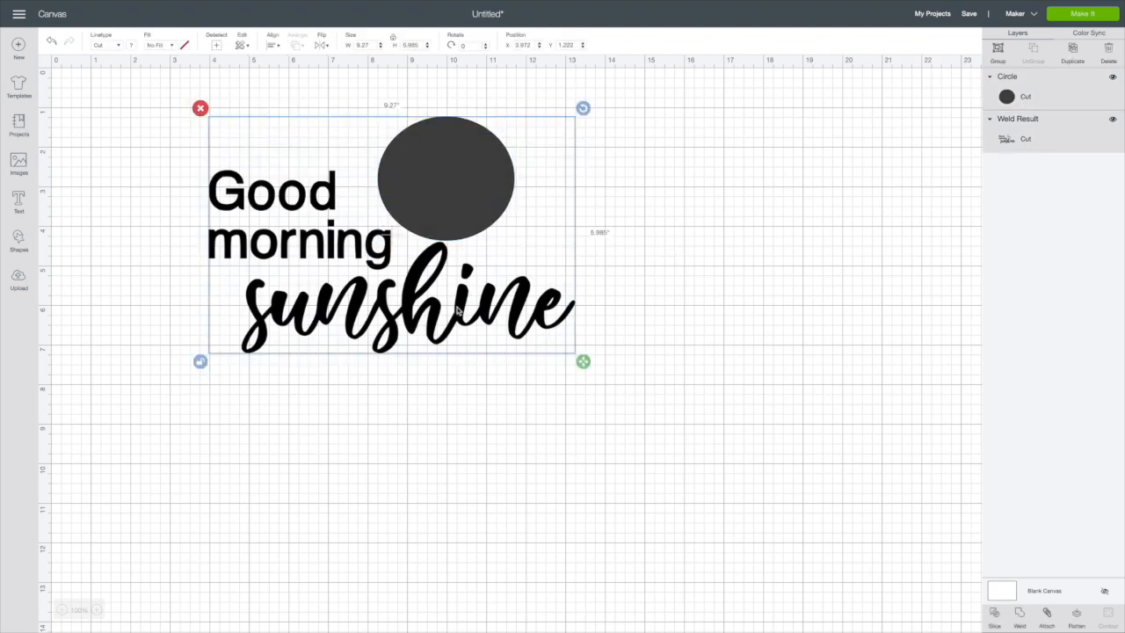
{"action": "right_click", "coordinate": [458, 319]}
{"action": "left_click", "coordinate": [486, 545]}
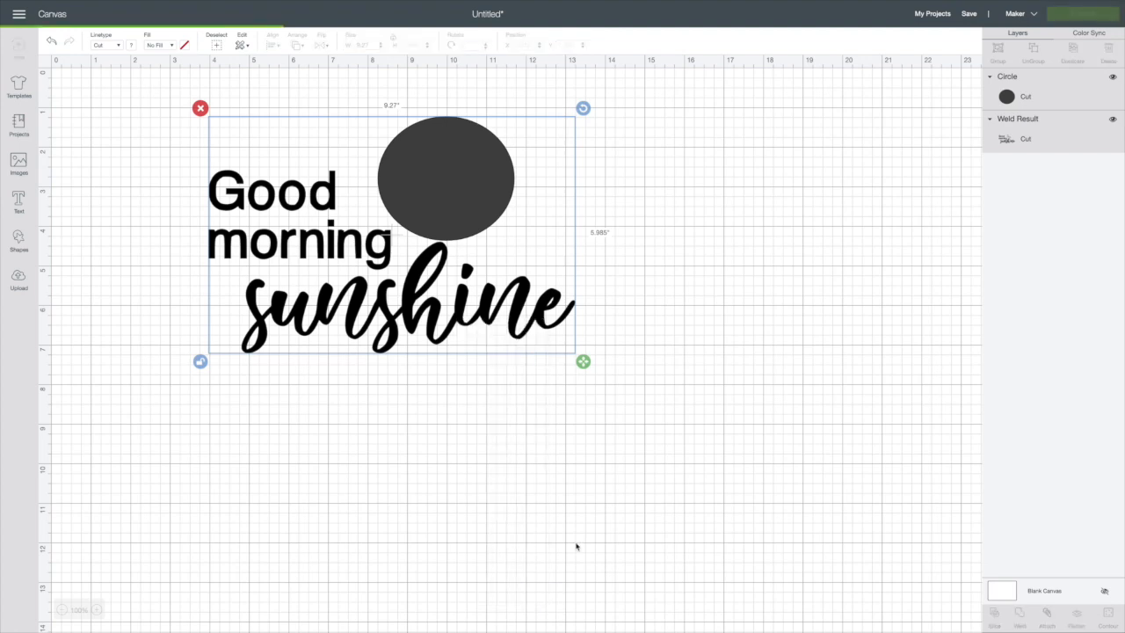
Move the lettering away from the sliced pieces, delete the oval and sun pieces, and move the lettering back up the canvas
{"action": "left_click_drag", "start_coordinate": [432, 328], "coordinate": [421, 464]}
{"action": "left_click_drag", "start_coordinate": [360, 103], "coordinate": [555, 258]}
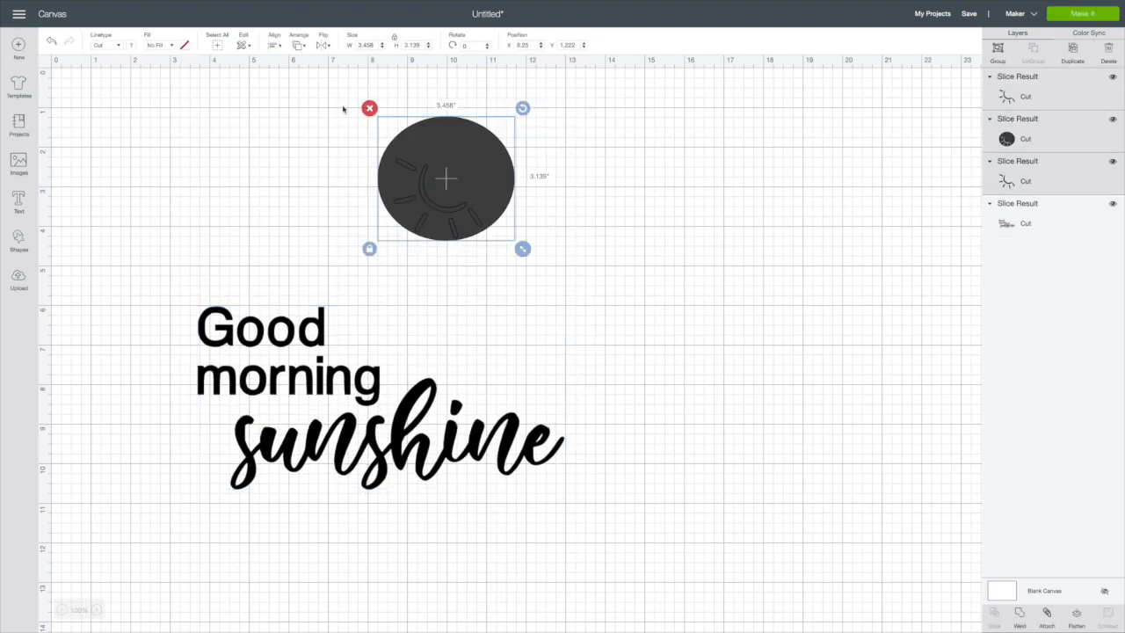
{"action": "left_click", "coordinate": [369, 107]}
{"action": "left_click_drag", "start_coordinate": [413, 451], "coordinate": [387, 309]}
{"action": "left_click", "coordinate": [653, 342]}
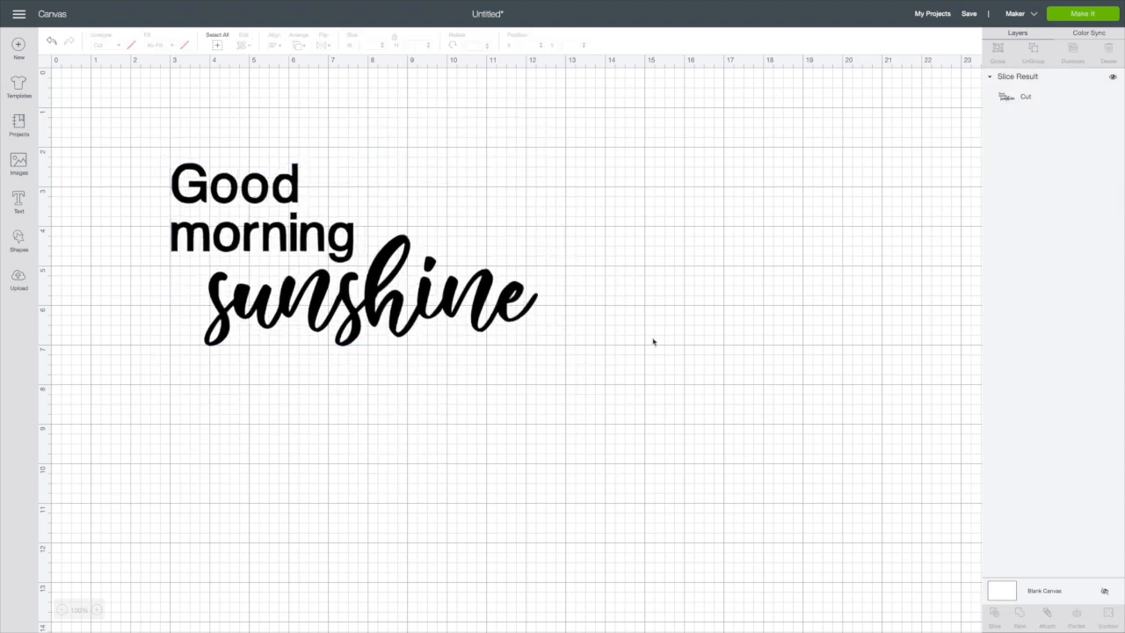